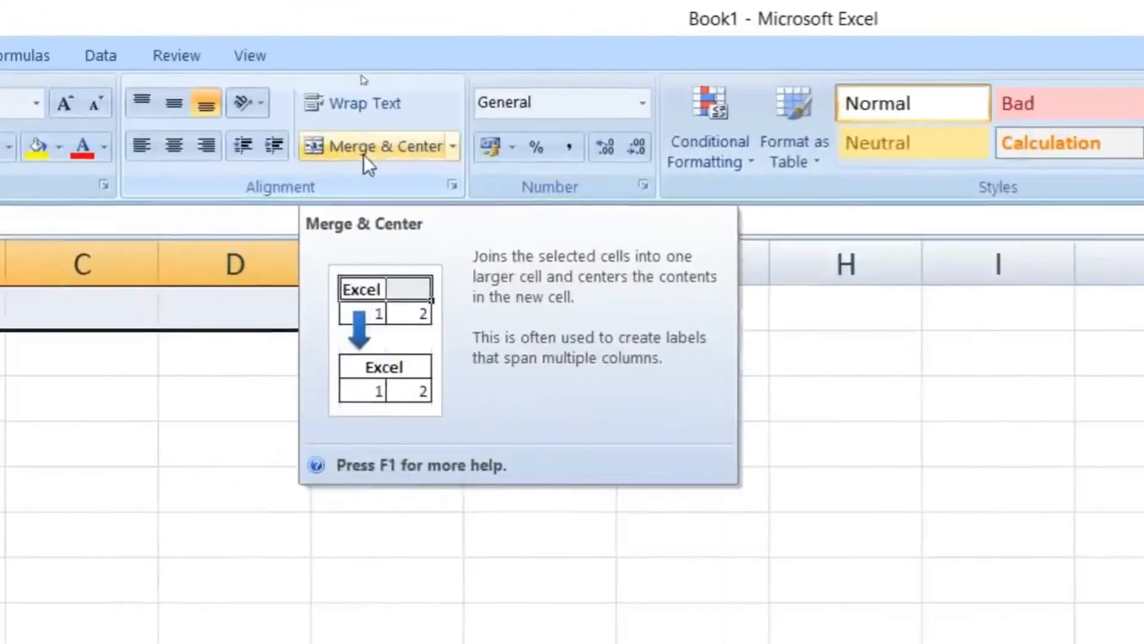
# - Merge and center cells A1:E1 and enter the company name "ABC InfoCom Pvt. Ltd." there
pyautogui.click(357, 149)
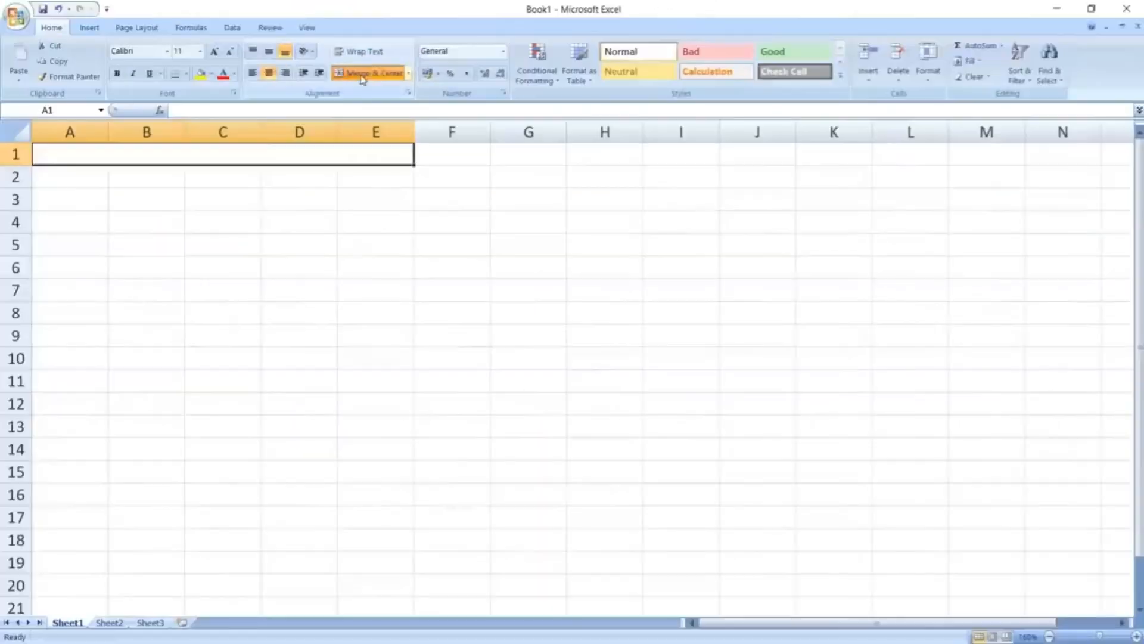
pyautogui.press('F2')
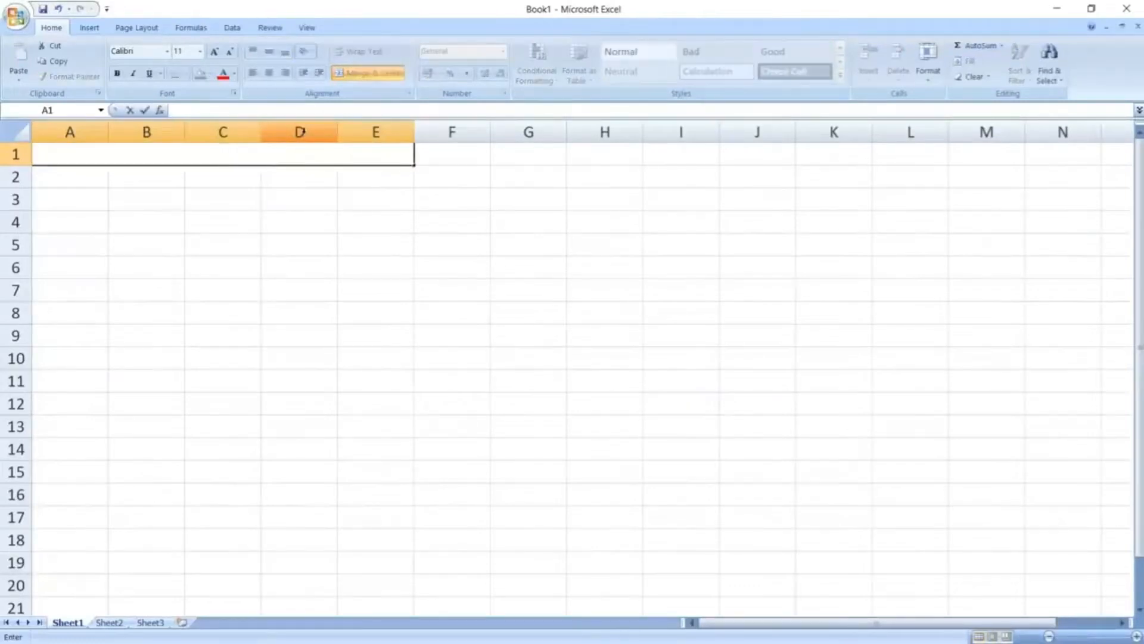
pyautogui.write('ABC InfoCom Pvt. Ltd')
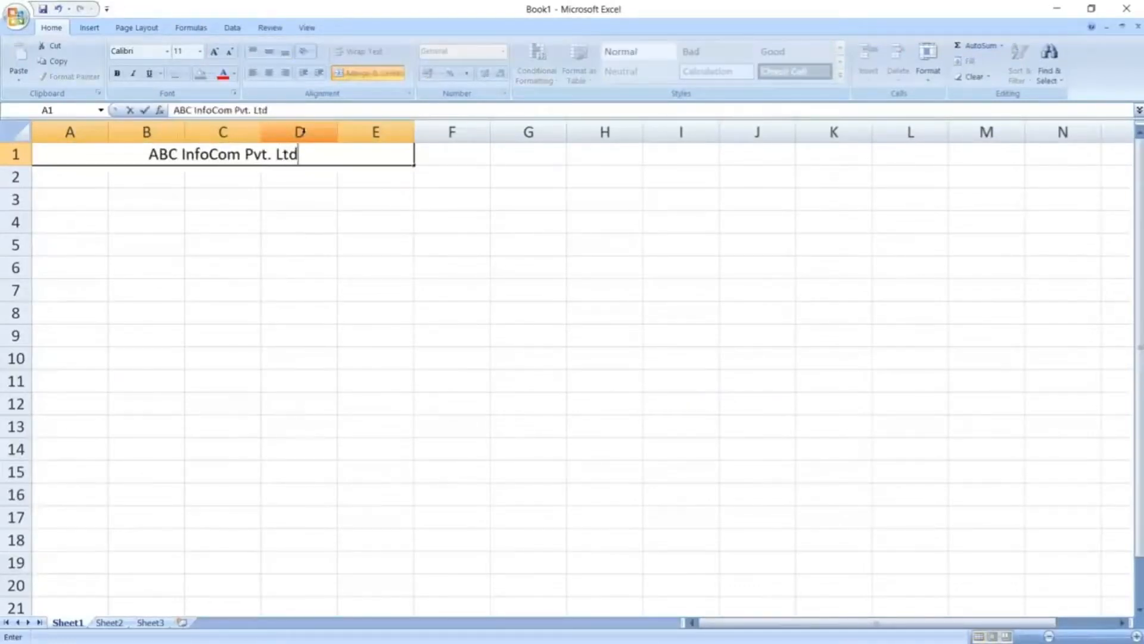
pyautogui.write('.')
pyautogui.click(277, 245)
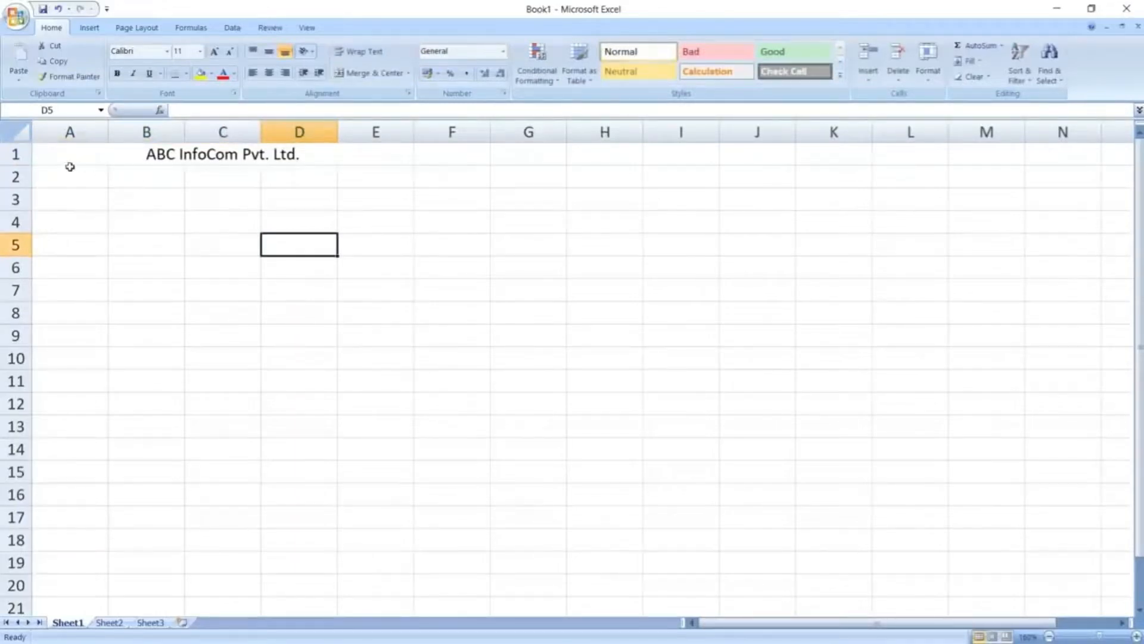
# - Merge and center cells A2:E2 and enter the company's address in the merged cell
pyautogui.moveTo(62, 173); pyautogui.dragTo(376, 176)
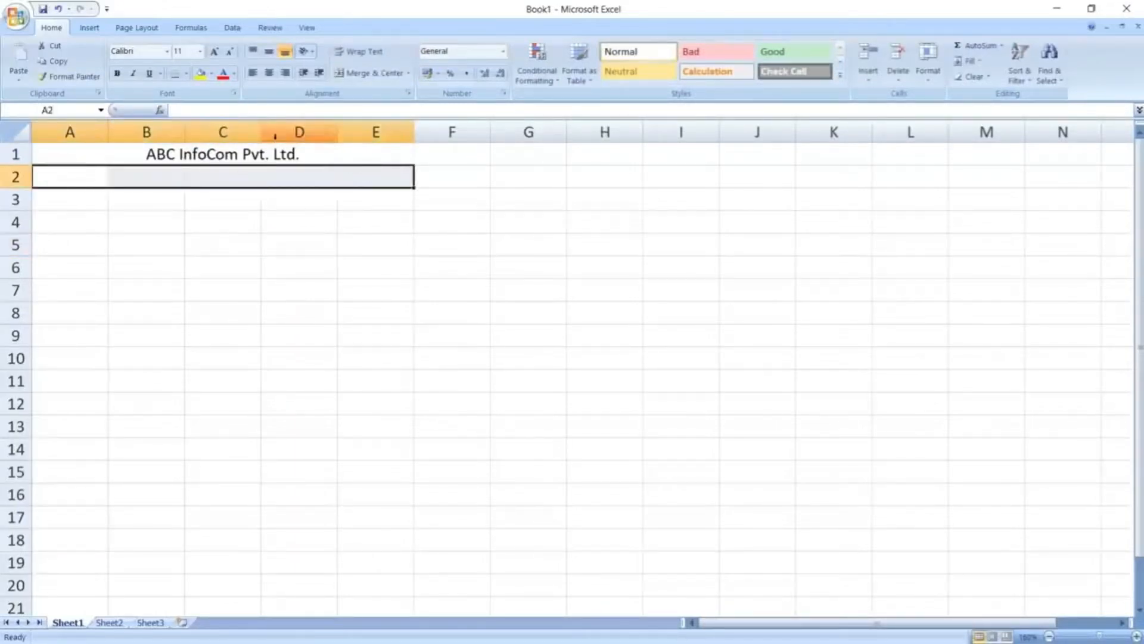
pyautogui.click(374, 74)
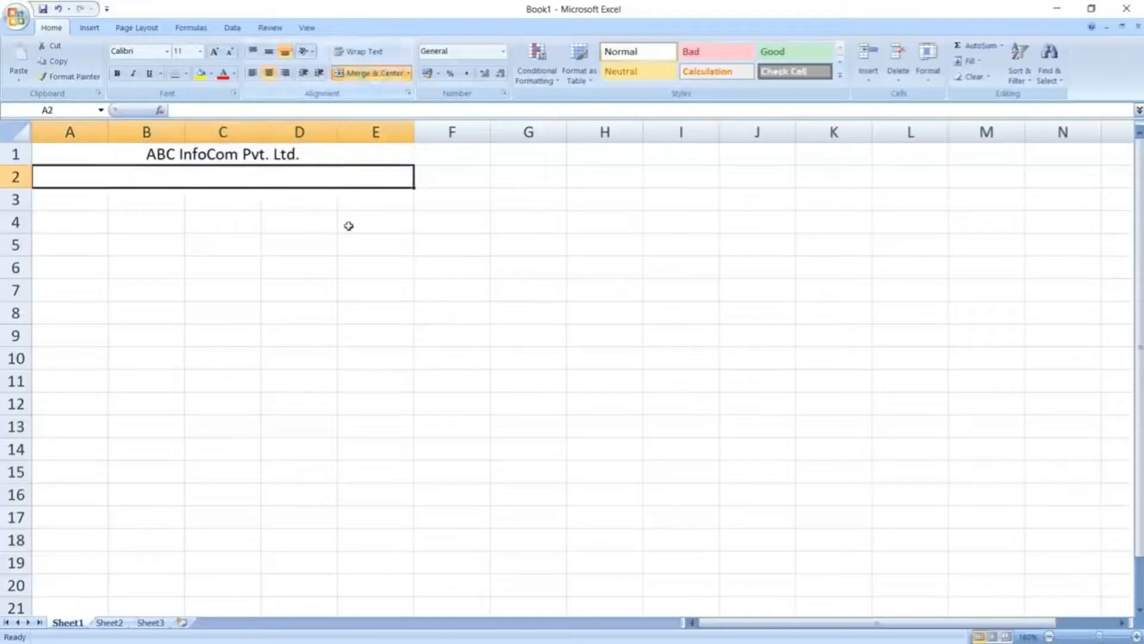
pyautogui.write('2/3 by lane, Kolkata - 91')
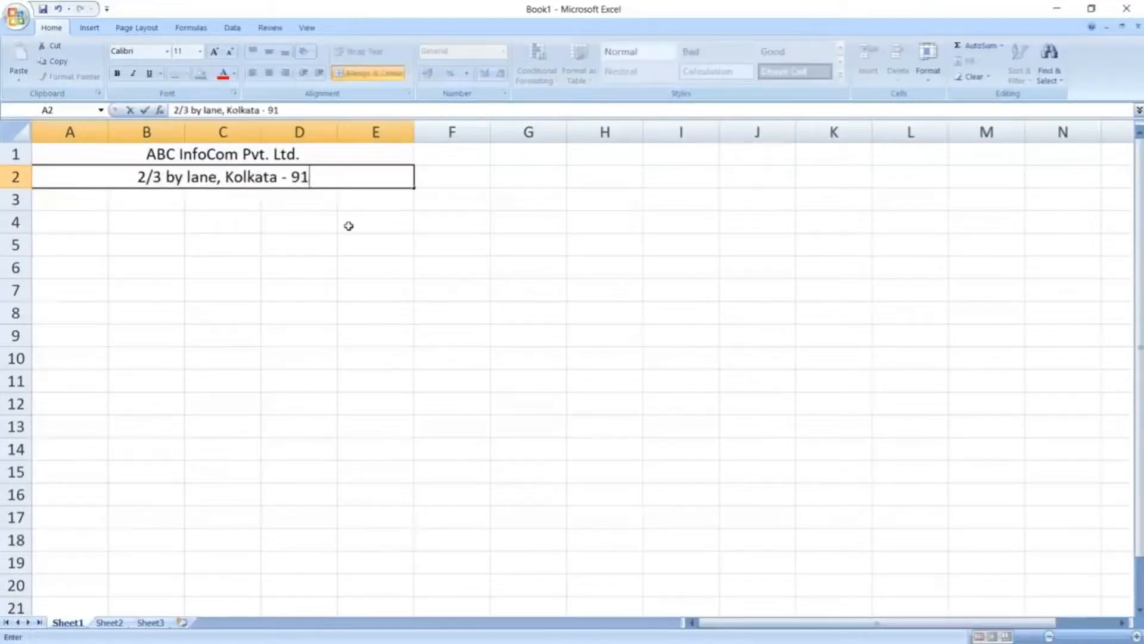
pyautogui.click(267, 248)
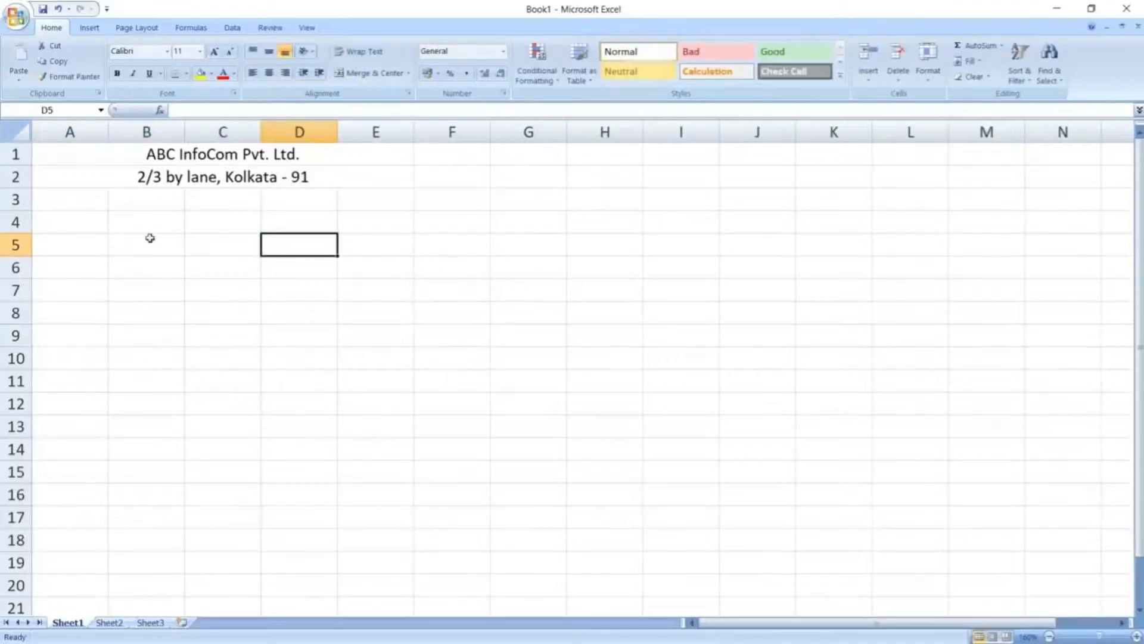
# - Merge and center cells A3:E3 and enter the title "Bill Invoice" there
pyautogui.moveTo(54, 201); pyautogui.dragTo(345, 202)
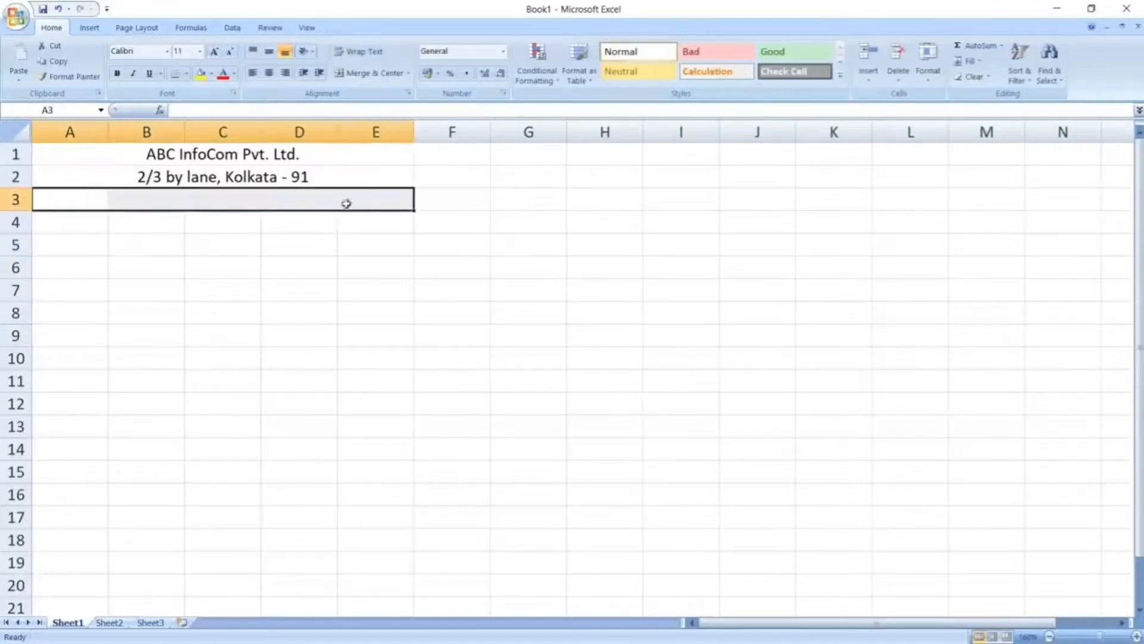
pyautogui.click(370, 72)
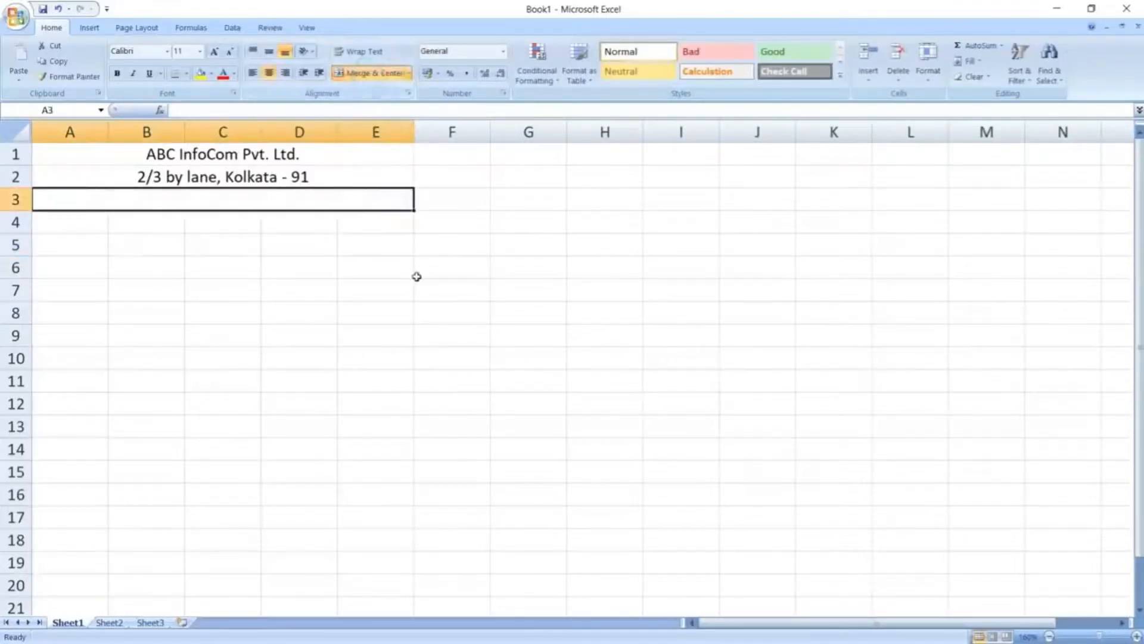
pyautogui.write('Bill Invoice')
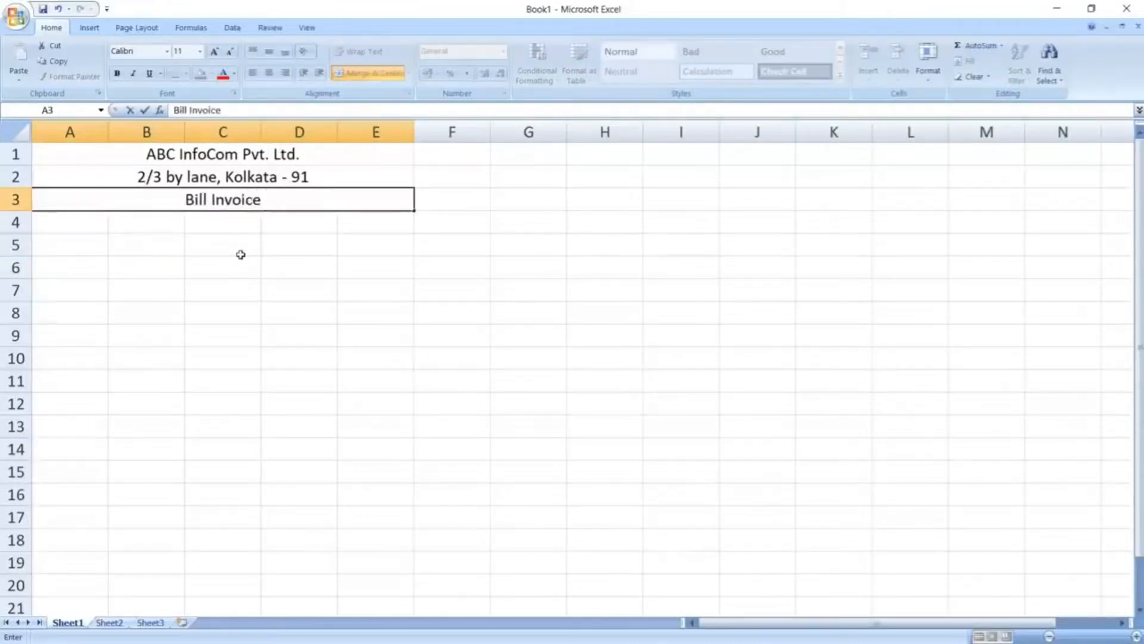
pyautogui.press('Return')
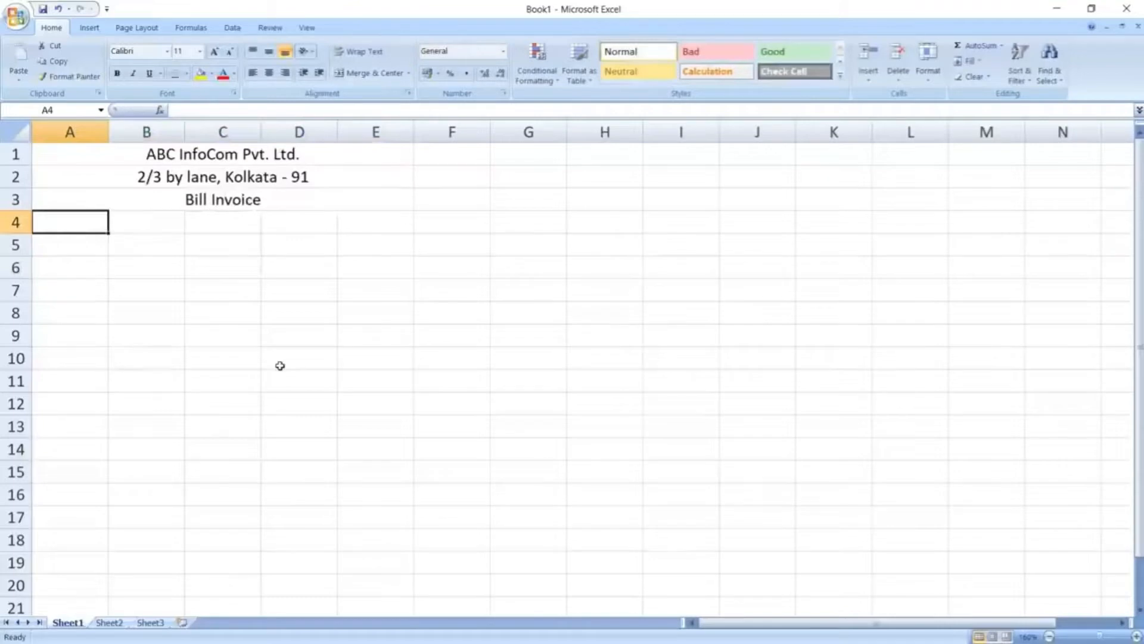
# - Enter the headings "Bill No." in A4 and "Name of Items" in B4, and autofit column B's width
pyautogui.write('Bill No.')
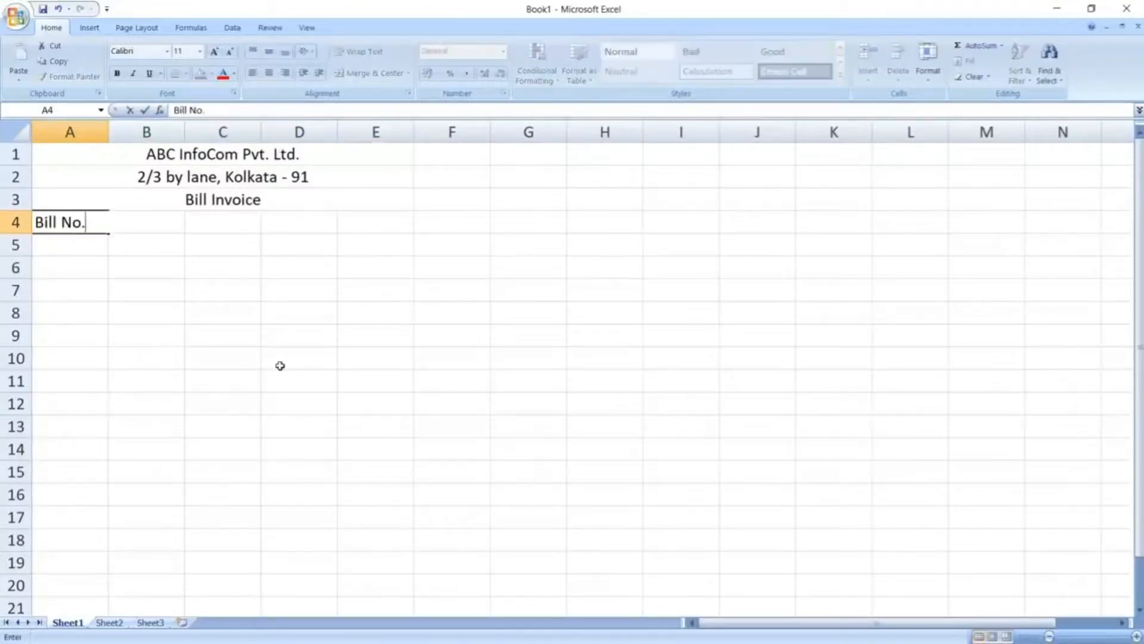
pyautogui.press('Tab')
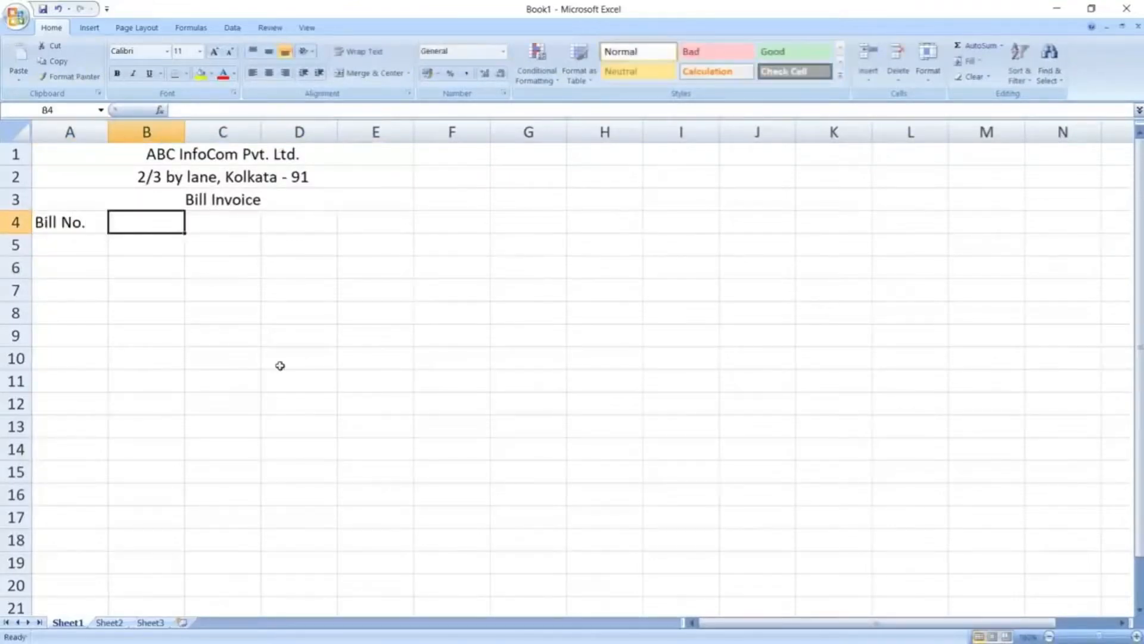
pyautogui.write('Name of Items')
pyautogui.press('Tab')
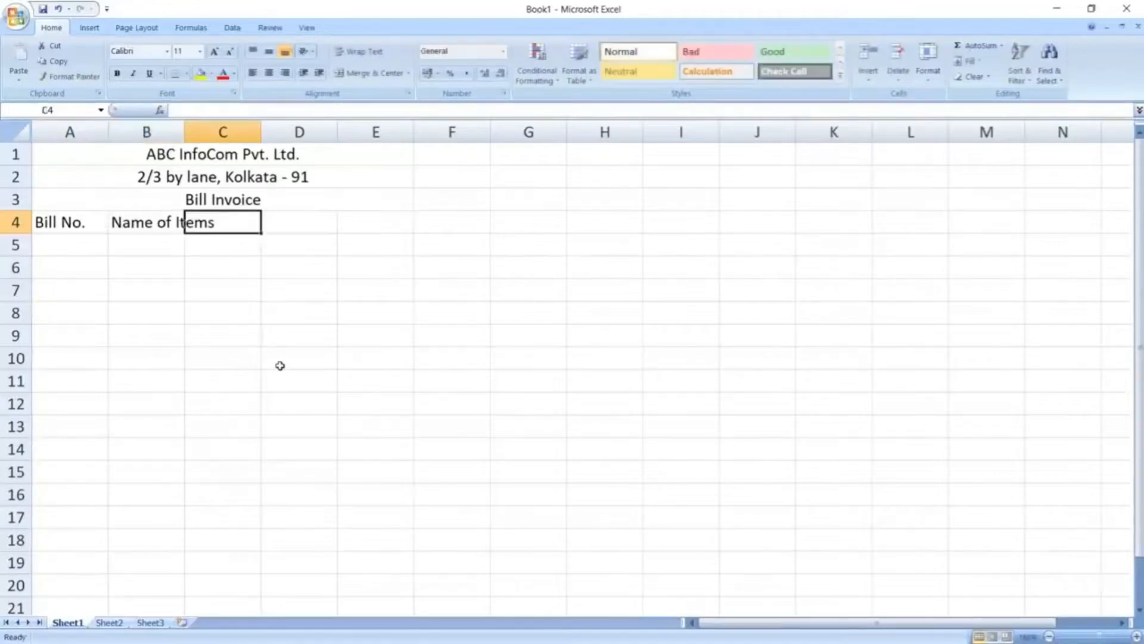
pyautogui.doubleClick(185, 130)
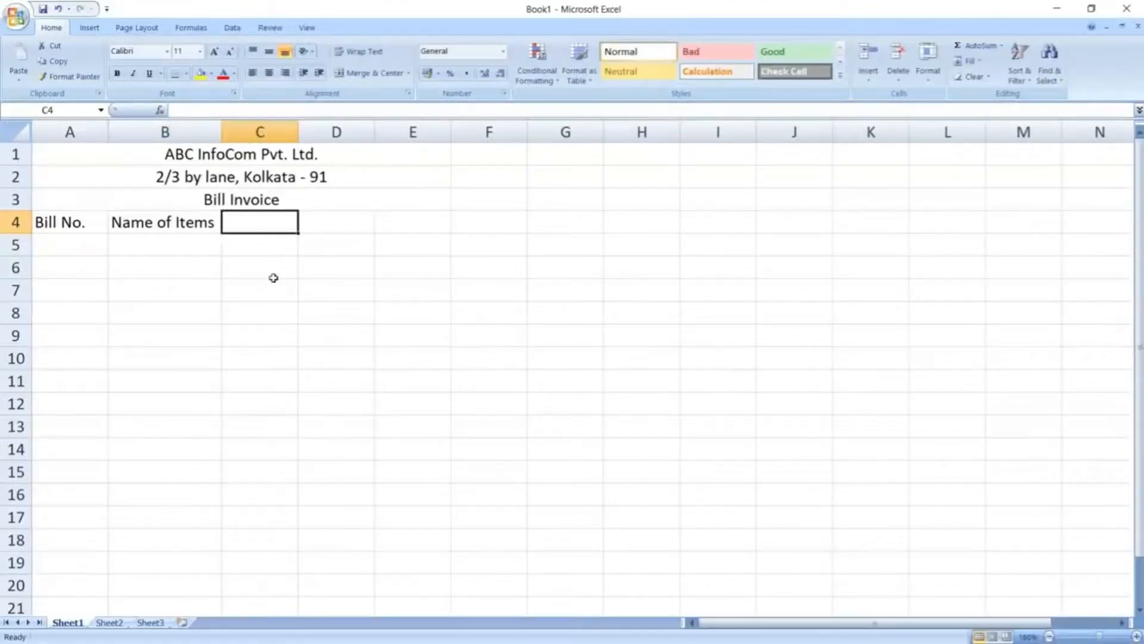
# - Enter the headings "Rate", "Quantity" and "Amount" in cells C4, D4 and E4
pyautogui.write('Rate')
pyautogui.press('Tab')
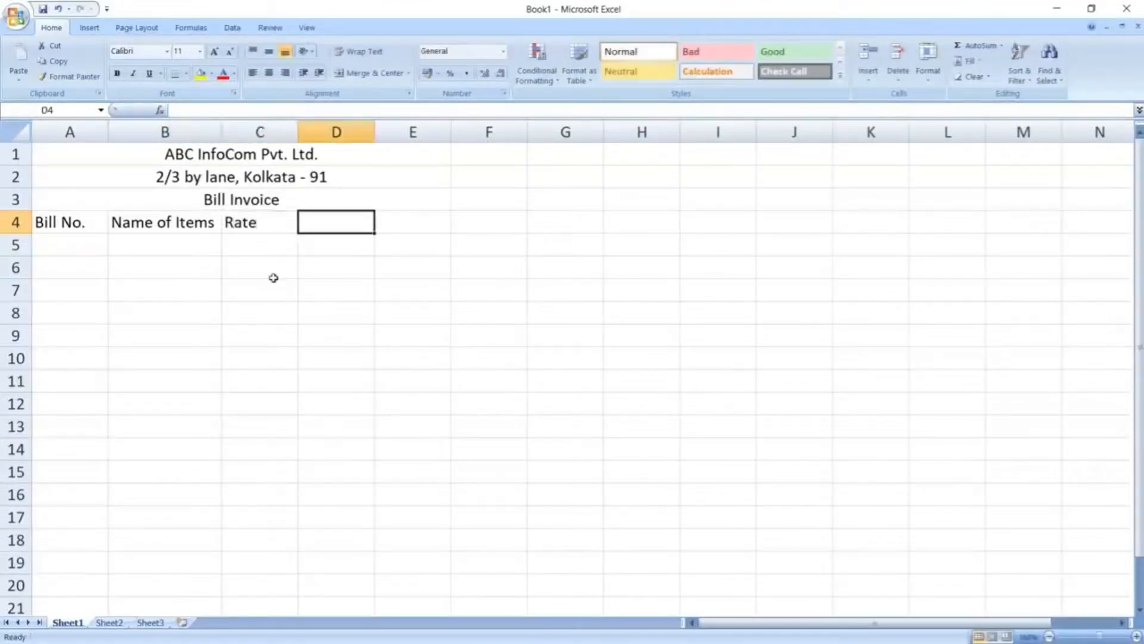
pyautogui.write('Q')
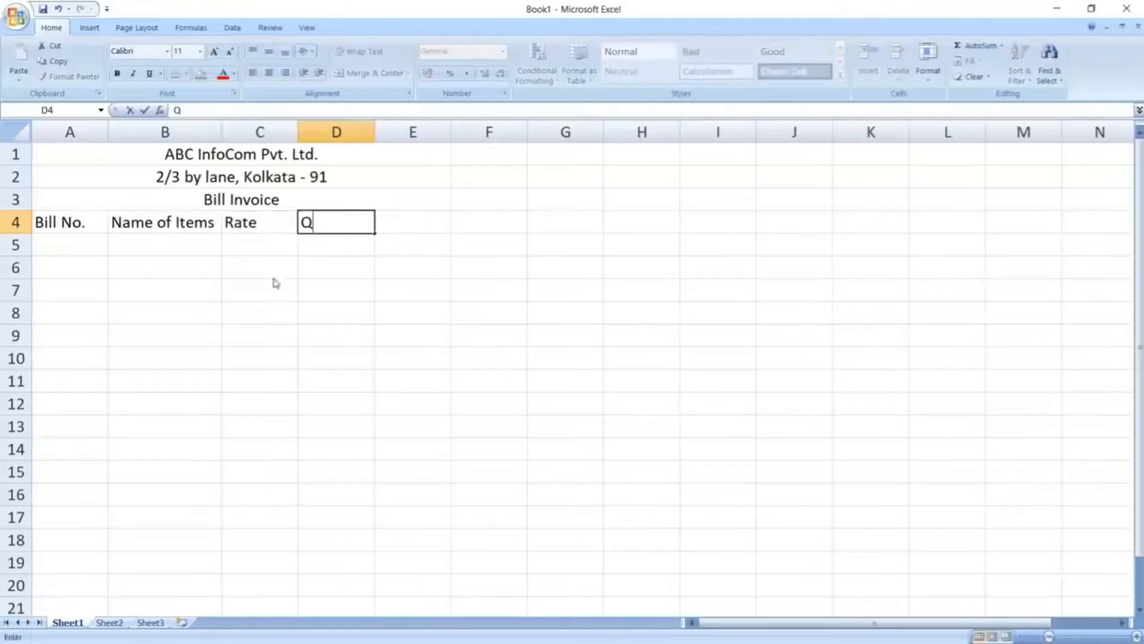
pyautogui.write('uantity')
pyautogui.press('Tab')
pyautogui.write('Amoun')
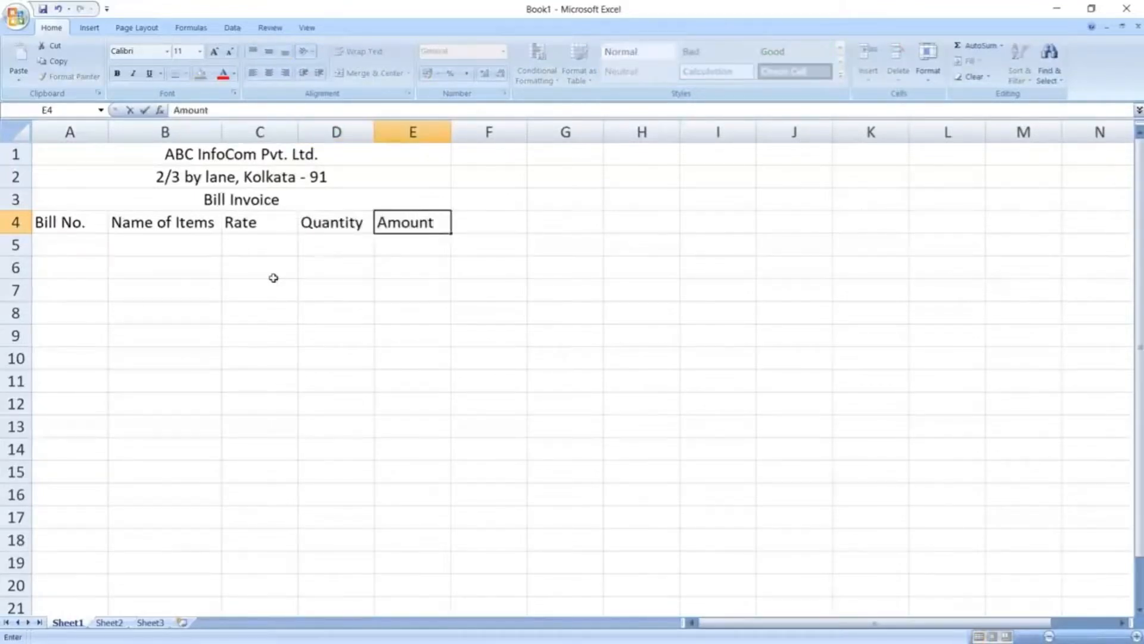
pyautogui.click(273, 278)
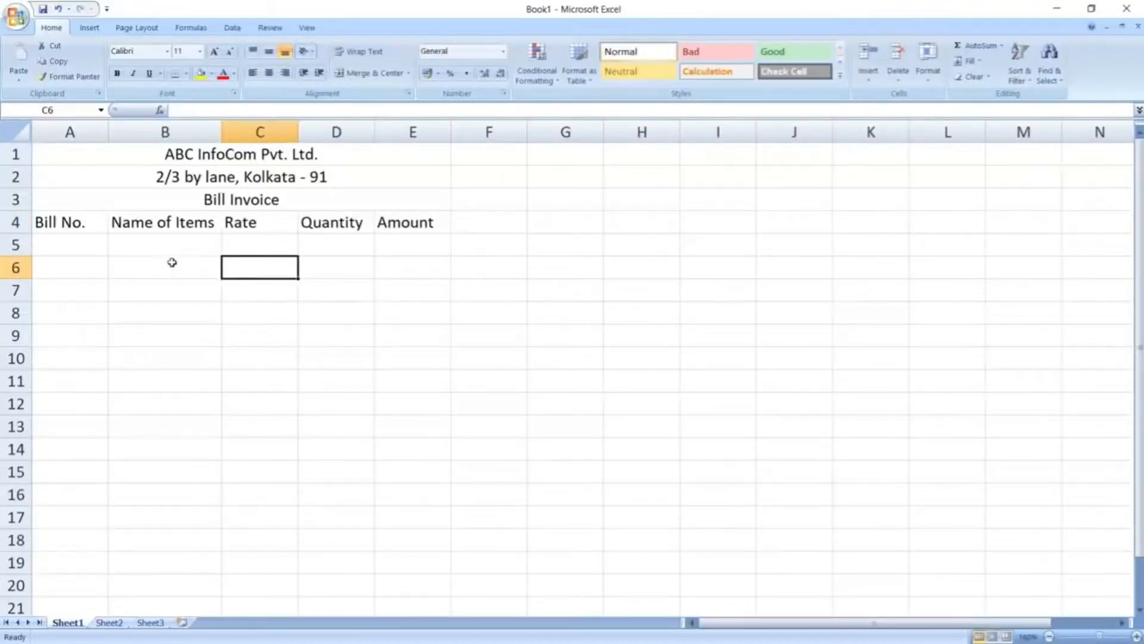
# - Set the font size of the address line in row 2 to 9
pyautogui.click(169, 178)
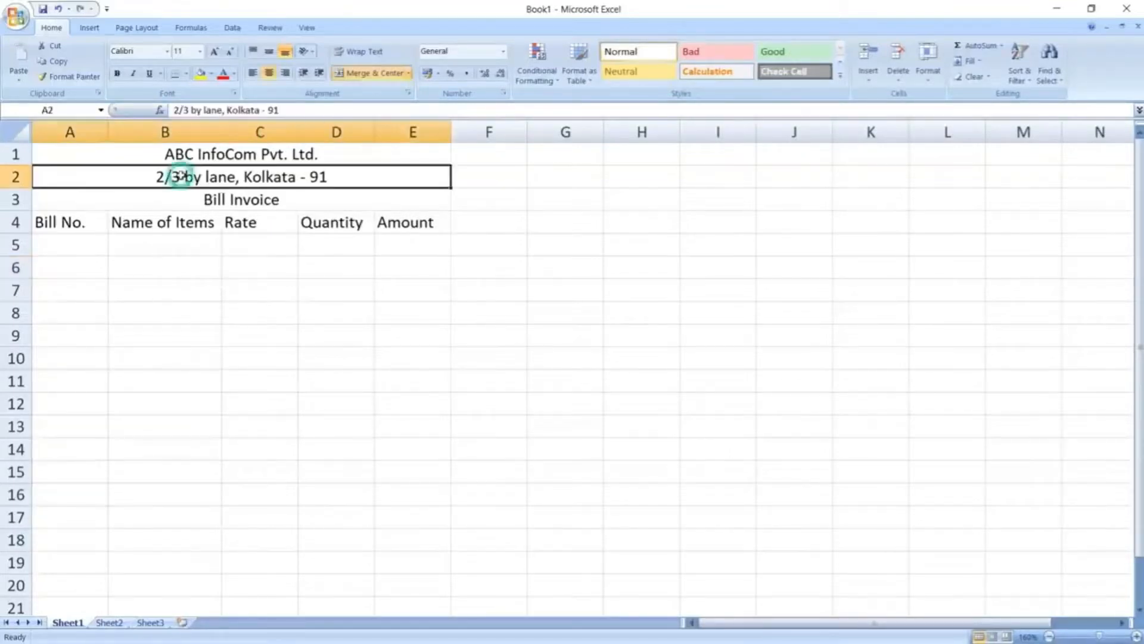
pyautogui.click(201, 51)
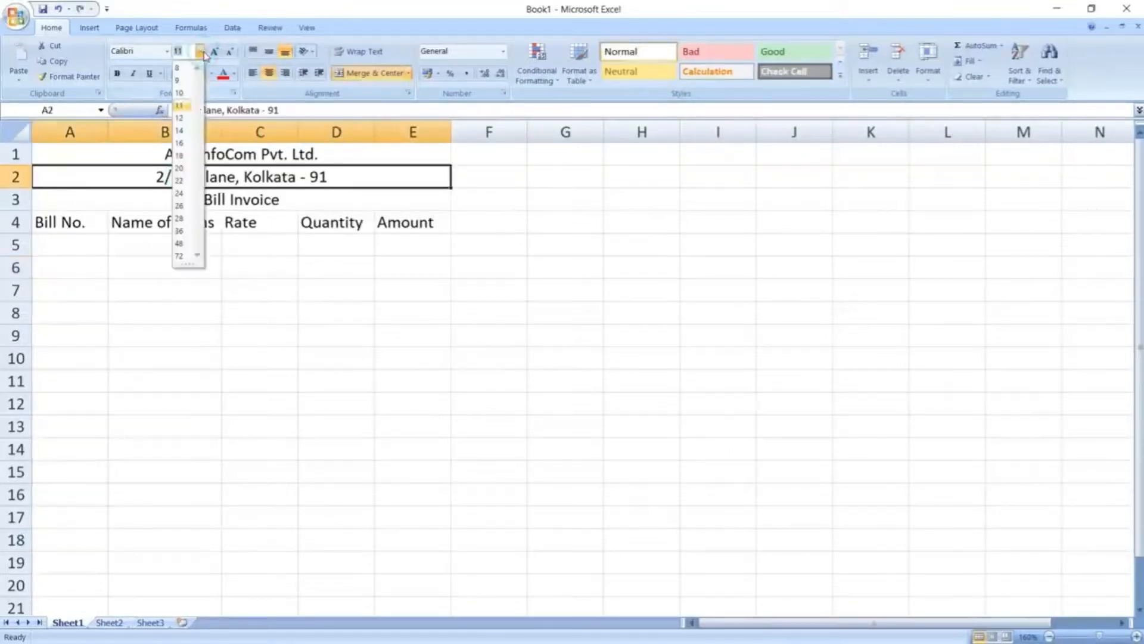
pyautogui.click(180, 81)
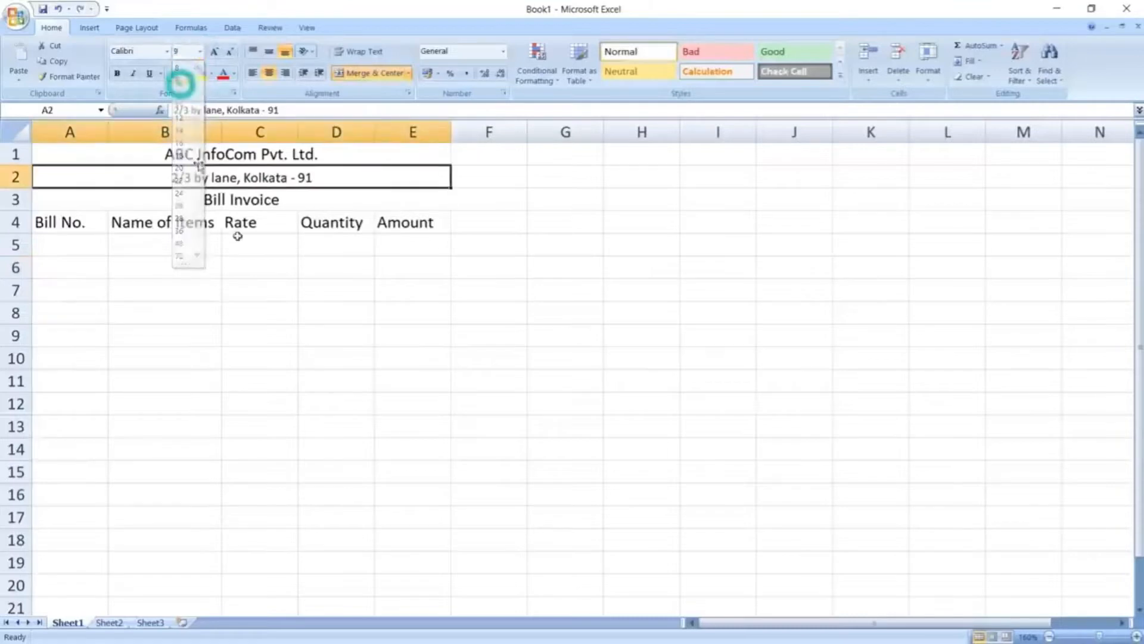
pyautogui.click(287, 256)
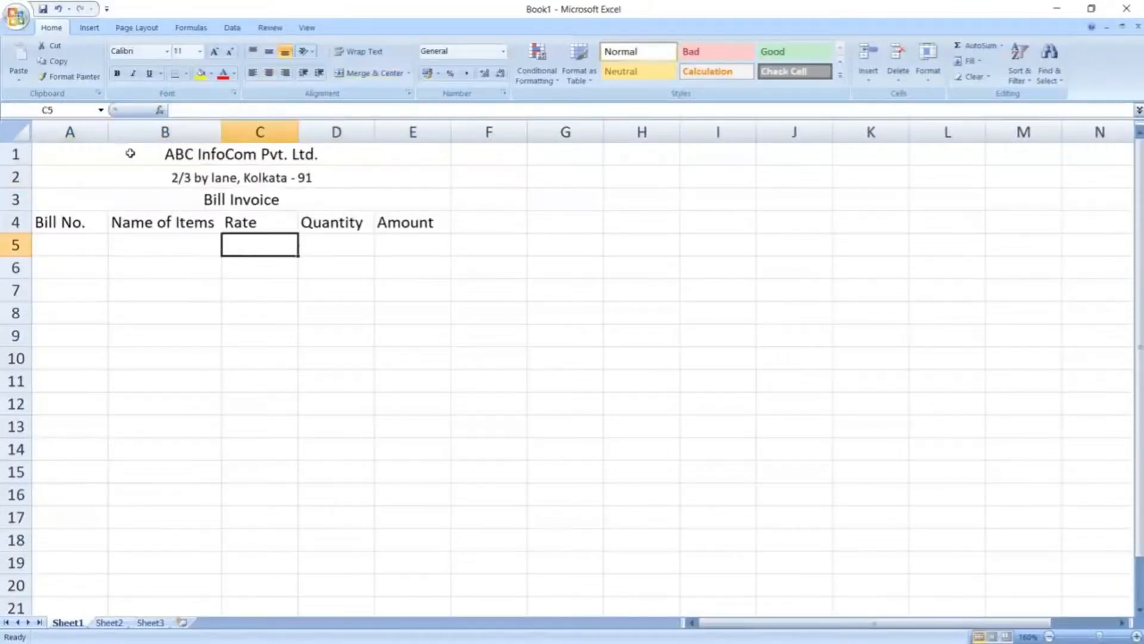
# - Make the company name in row 1 and the "Bill Invoice" title in row 3 bold
pyautogui.click(130, 153)
pyautogui.click(117, 73)
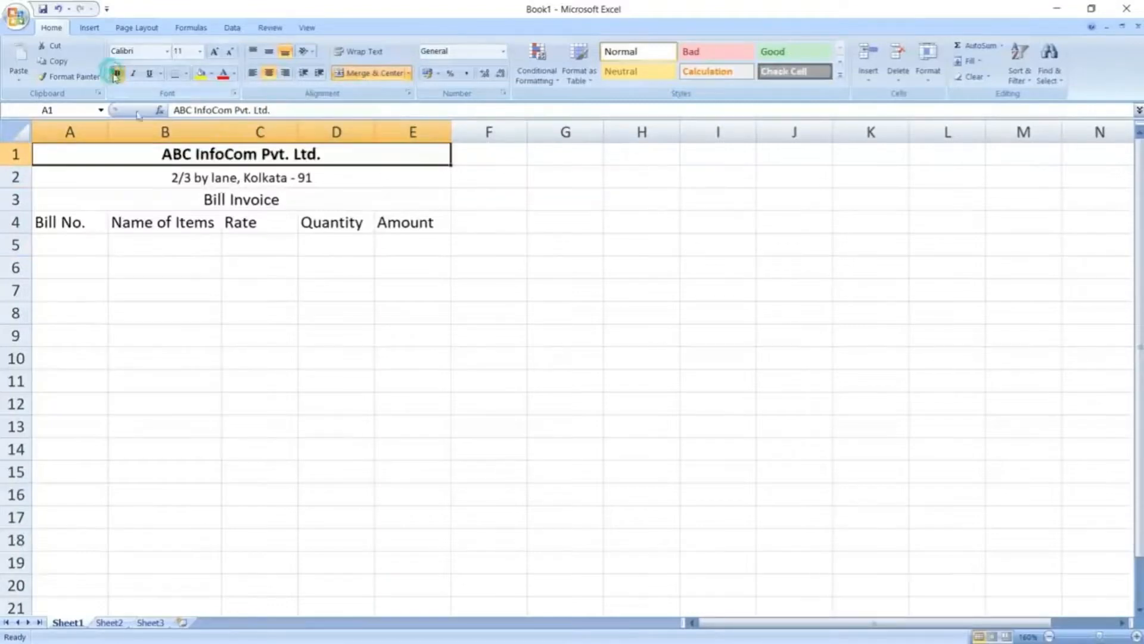
pyautogui.click(157, 189)
pyautogui.click(118, 73)
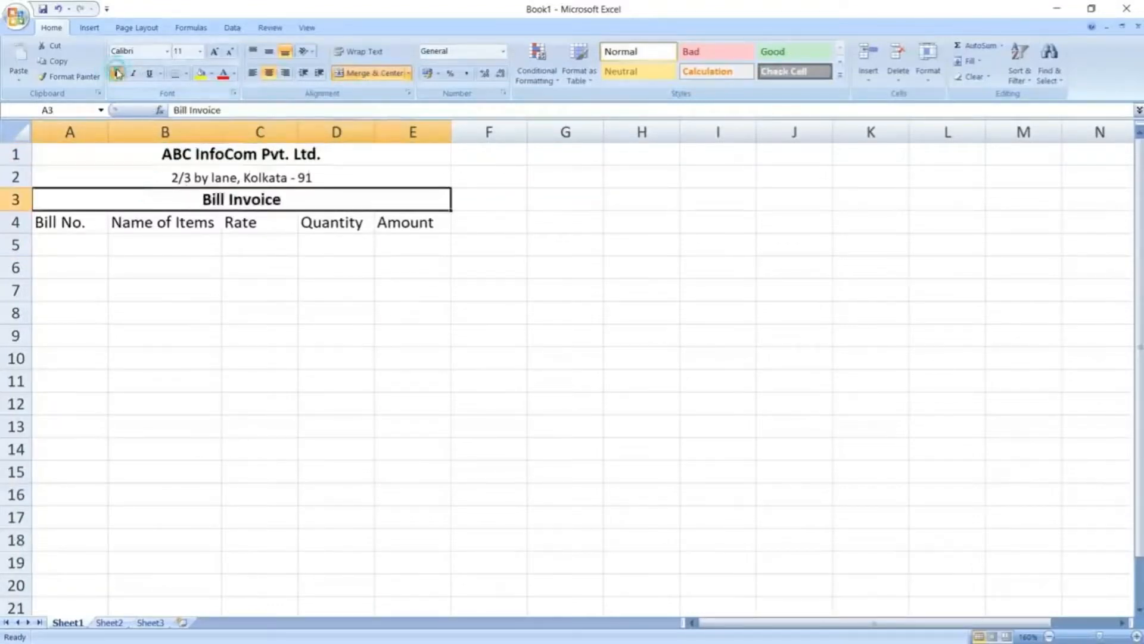
pyautogui.click(274, 255)
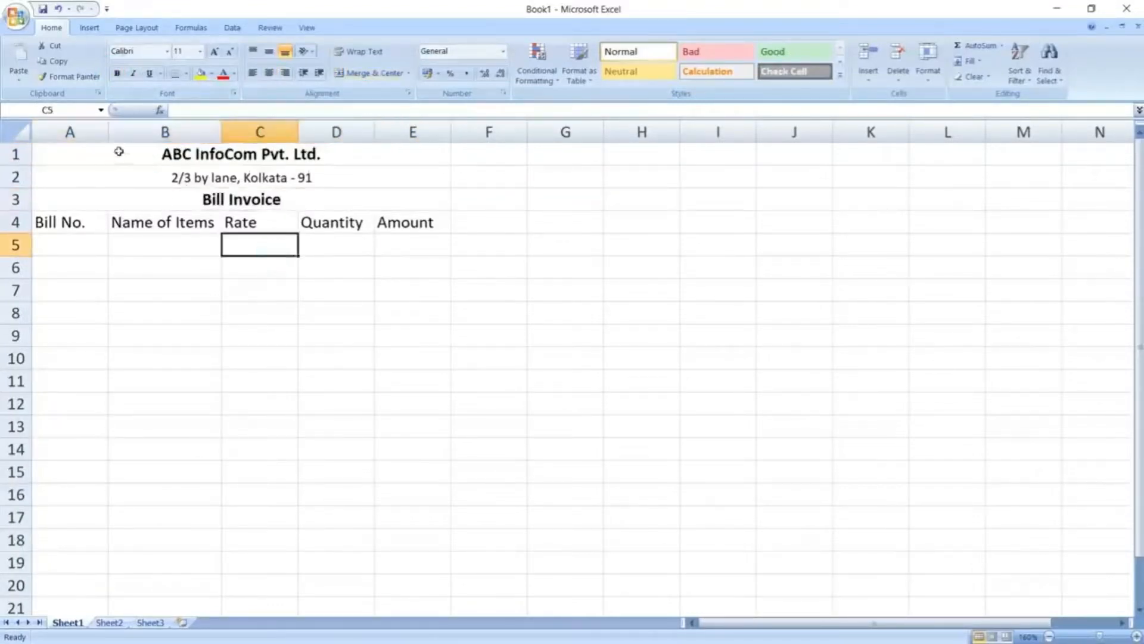
# - Apply All Borders to the invoice range A1:E14
pyautogui.moveTo(119, 151); pyautogui.dragTo(134, 450)
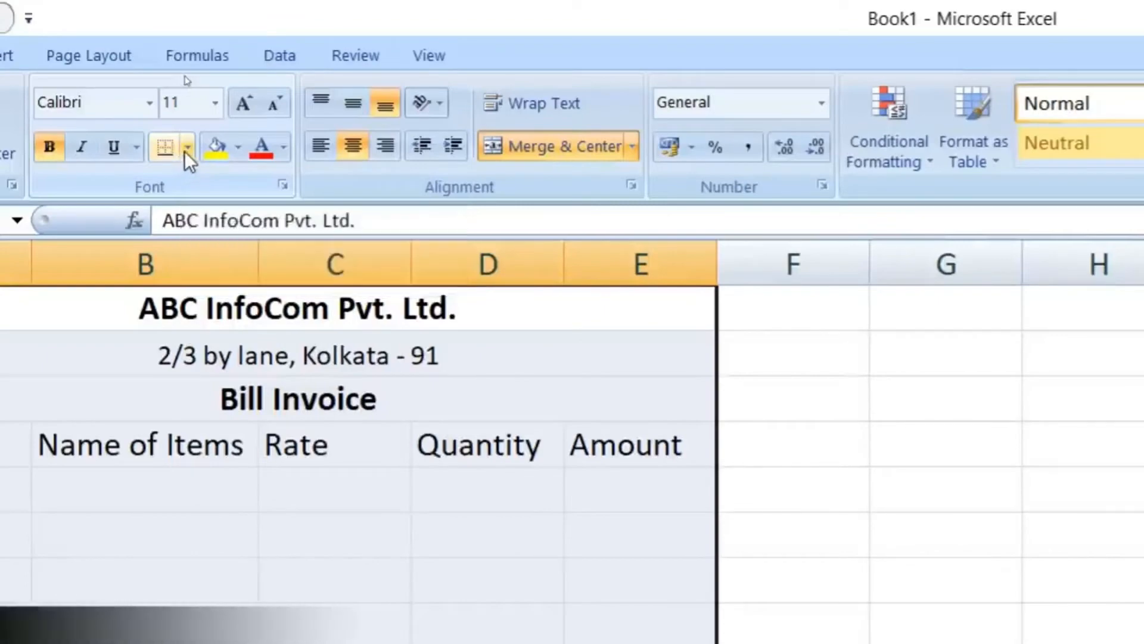
pyautogui.click(186, 148)
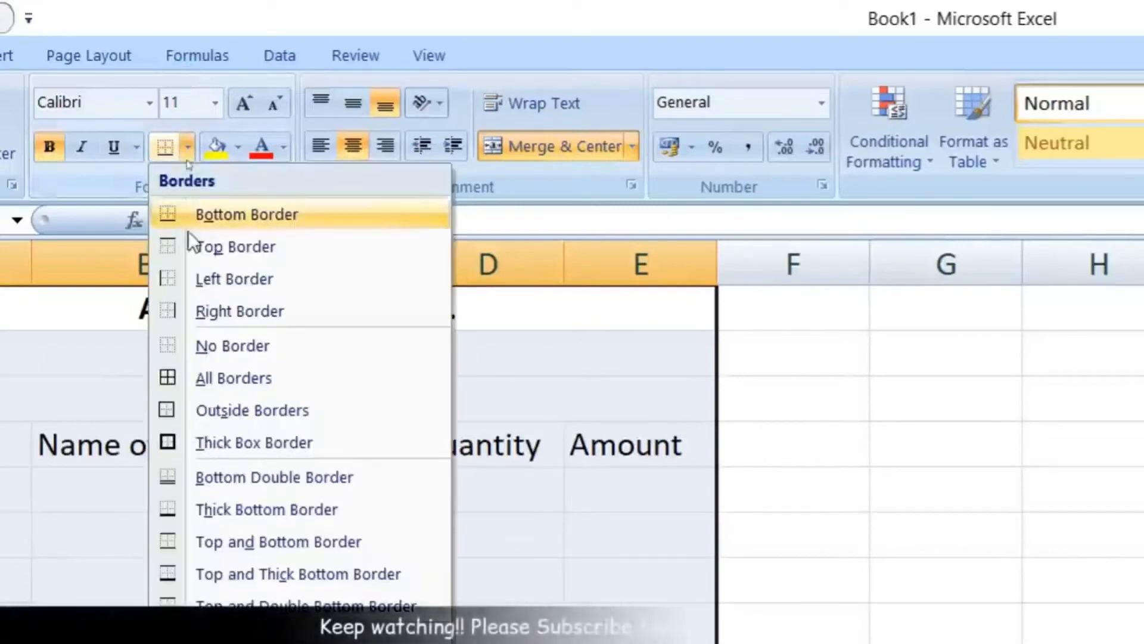
pyautogui.click(256, 376)
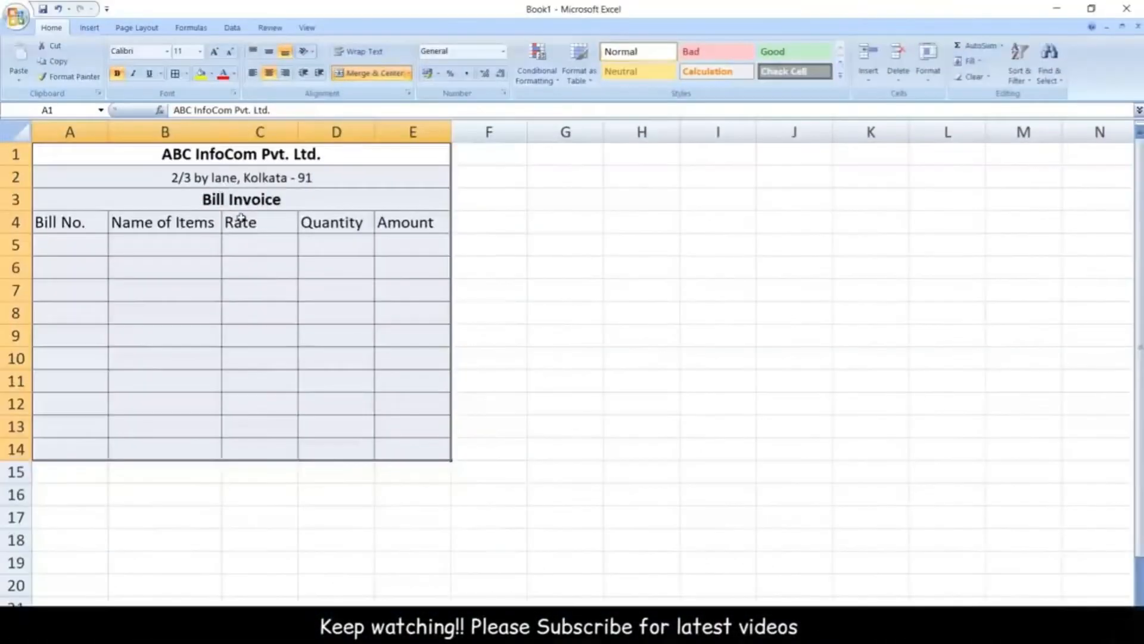
pyautogui.click(355, 583)
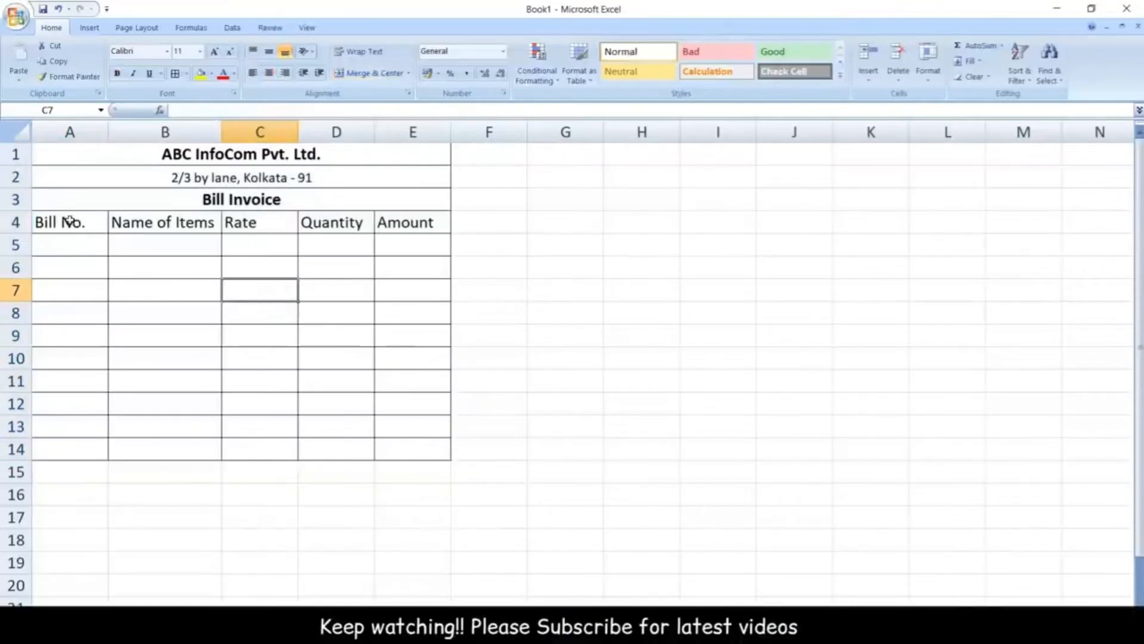
# - Center and bold the column headings in A4:E4, and widen the Name of Items column
pyautogui.moveTo(69, 221); pyautogui.dragTo(390, 219)
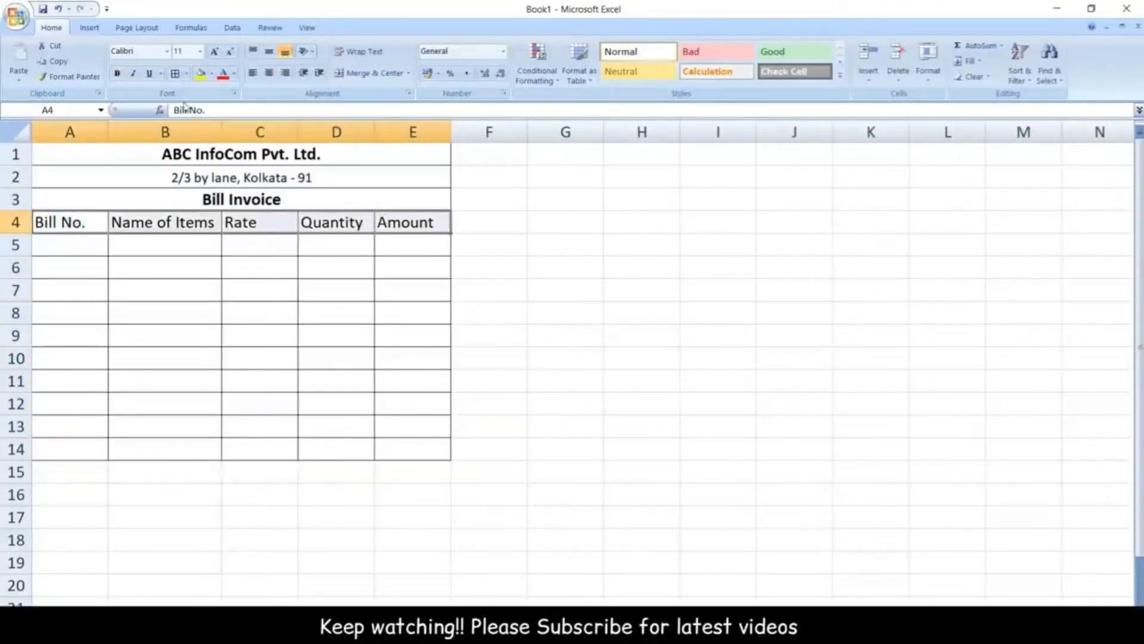
pyautogui.click(269, 74)
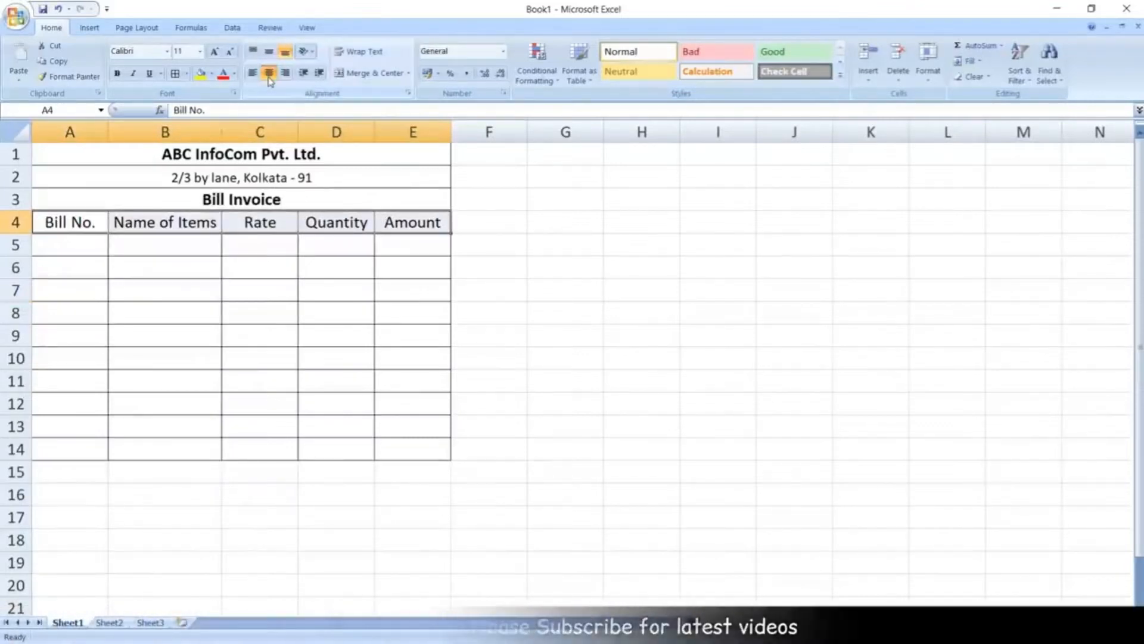
pyautogui.click(116, 73)
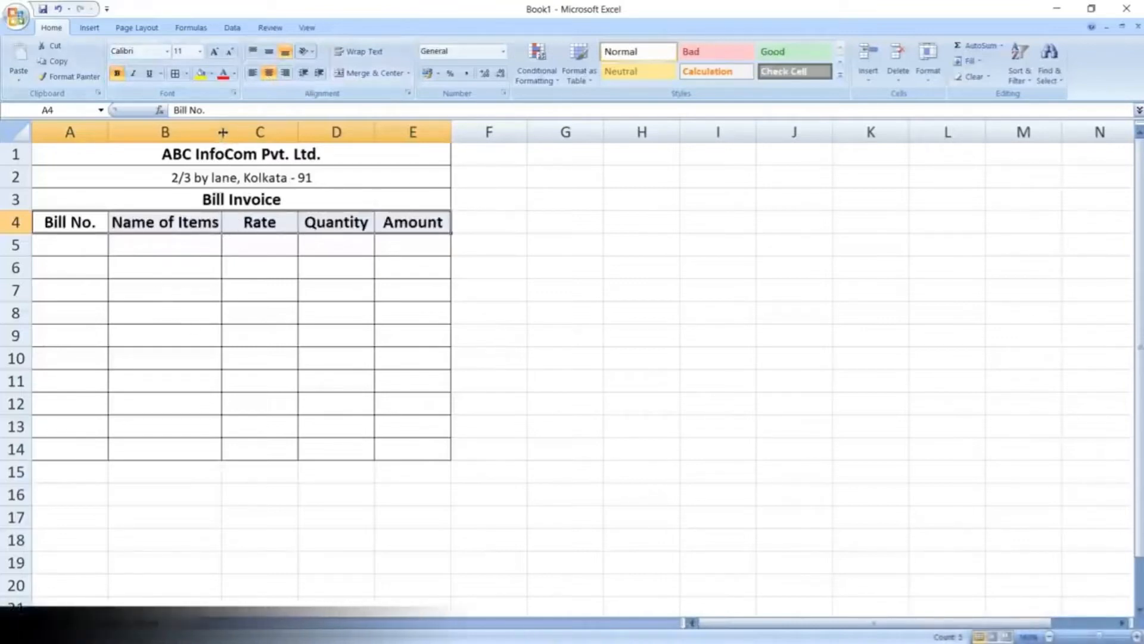
pyautogui.moveTo(223, 132); pyautogui.dragTo(258, 131)
pyautogui.click(197, 269)
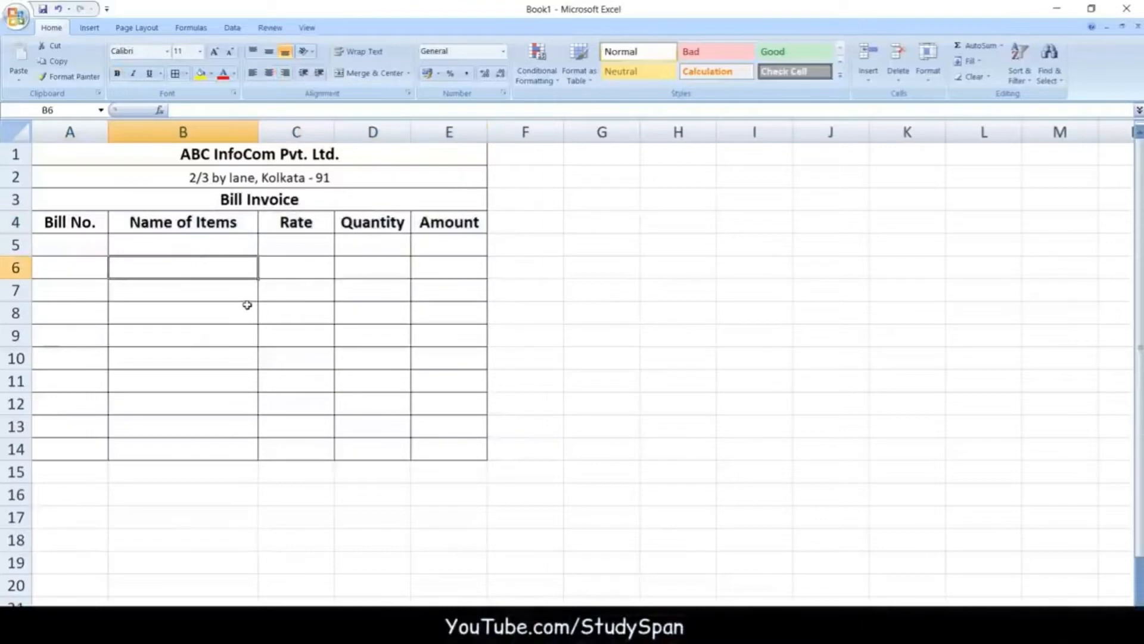
# - Fill invoice row 5 with bill number 10101, item Mouse, rate 250 and quantity 12
pyautogui.click(77, 246)
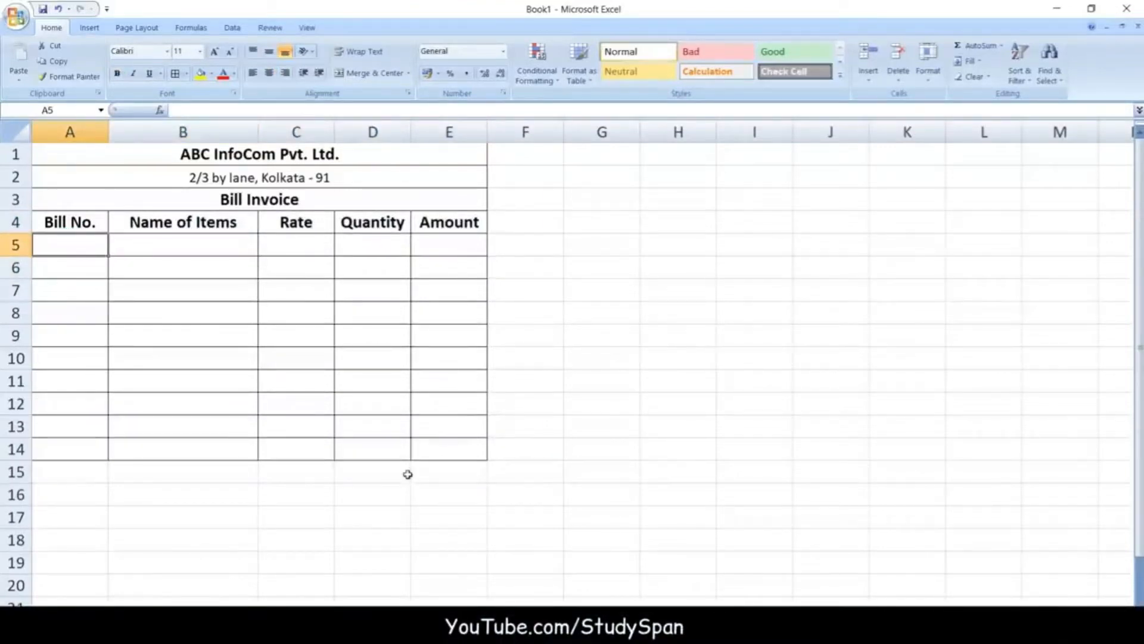
pyautogui.write('10101')
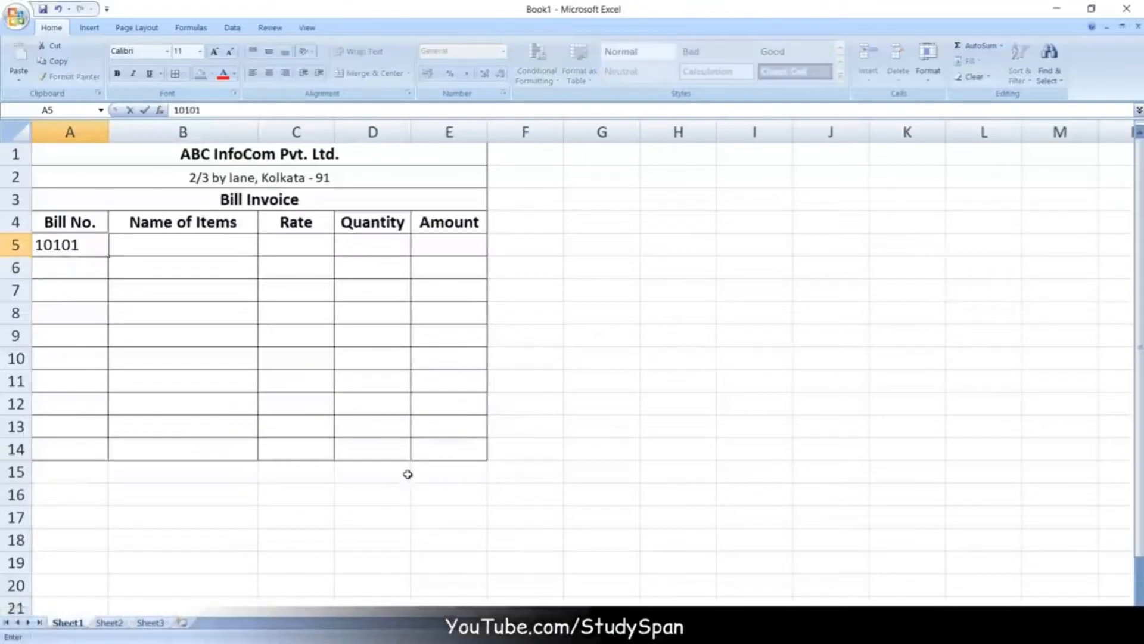
pyautogui.press('Tab')
pyautogui.write('M')
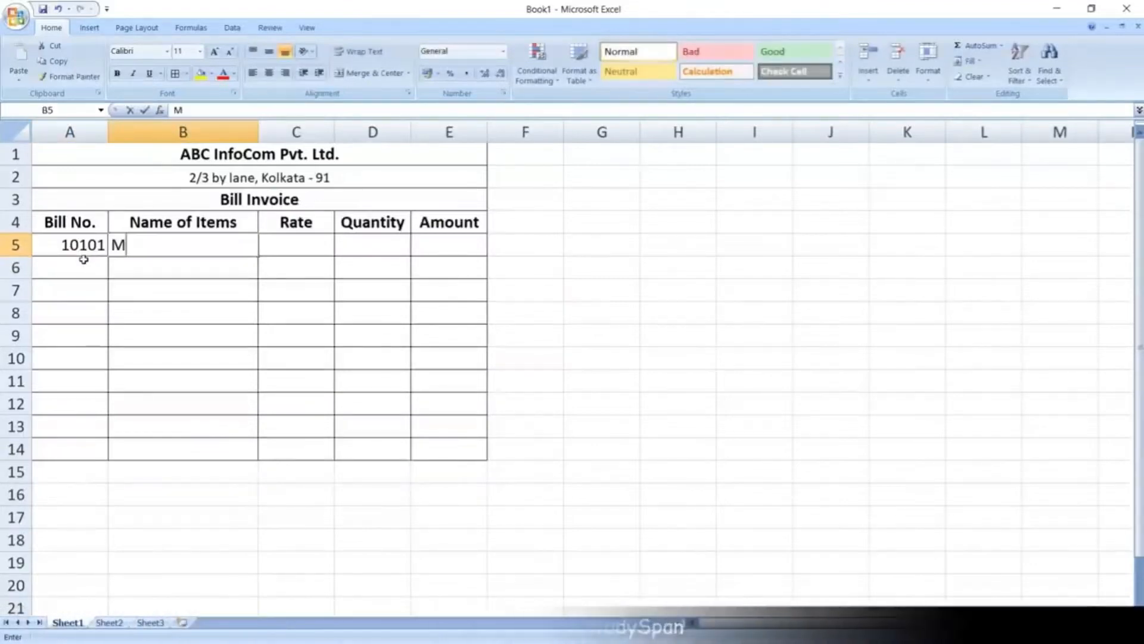
pyautogui.write('ouse')
pyautogui.press('Tab')
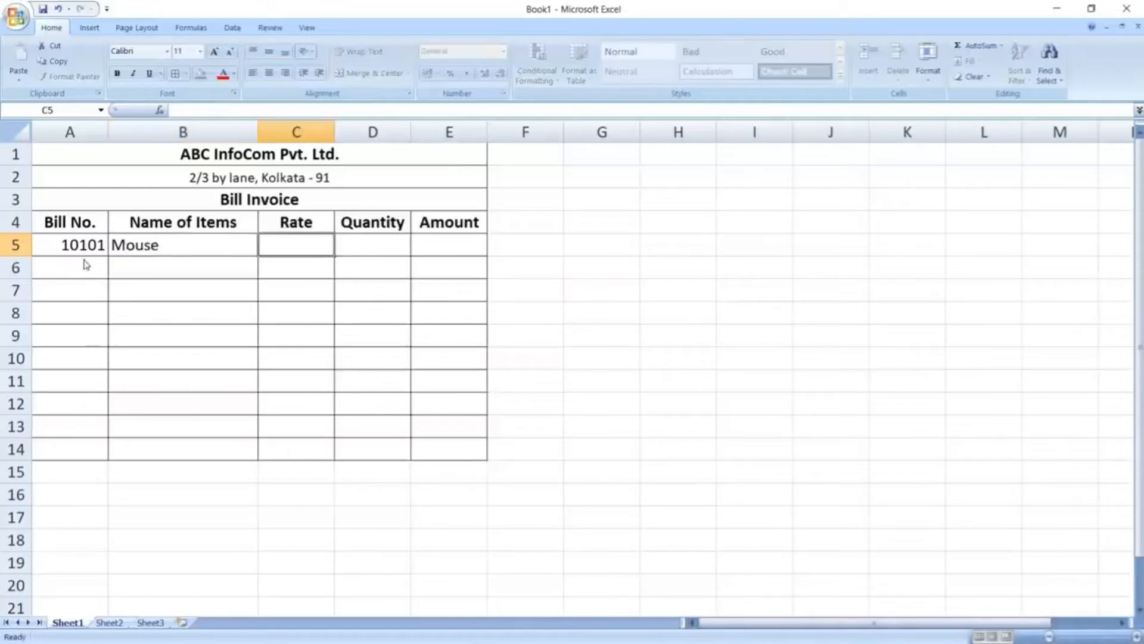
pyautogui.write('250')
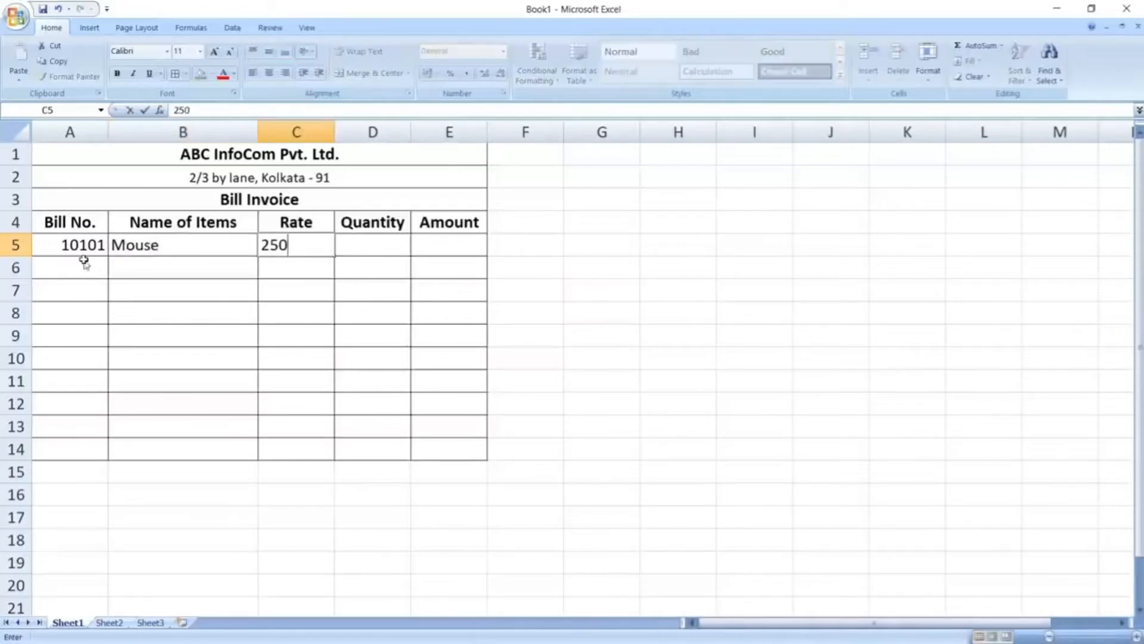
pyautogui.press('Tab')
pyautogui.write('12')
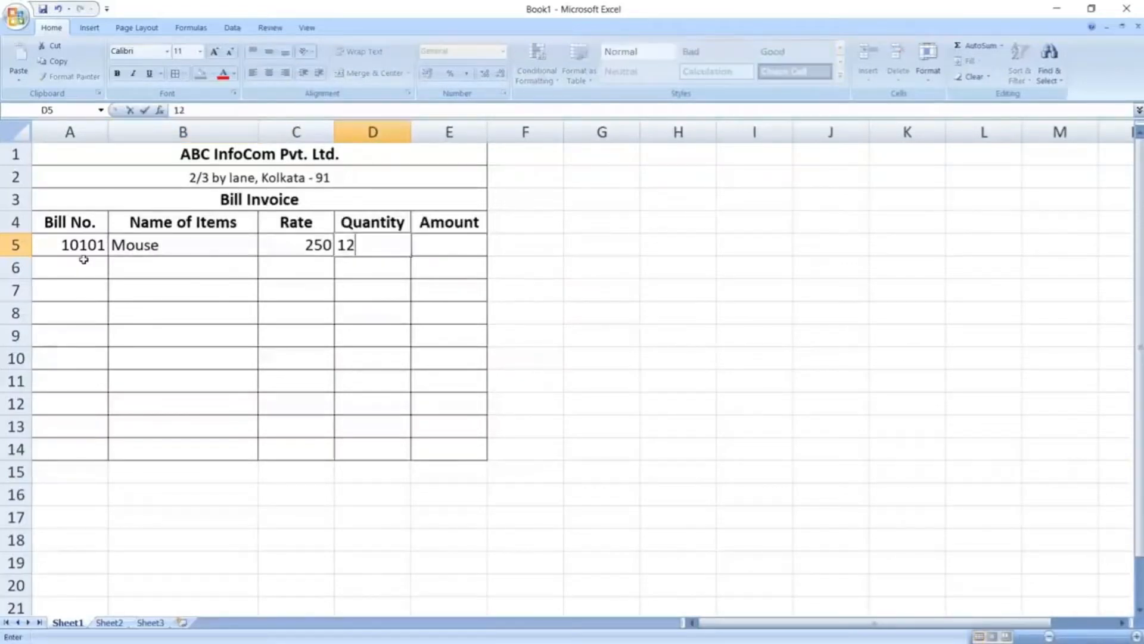
# - Enter bill number 10102 and item name KeyBoard in row 6
pyautogui.click(84, 247)
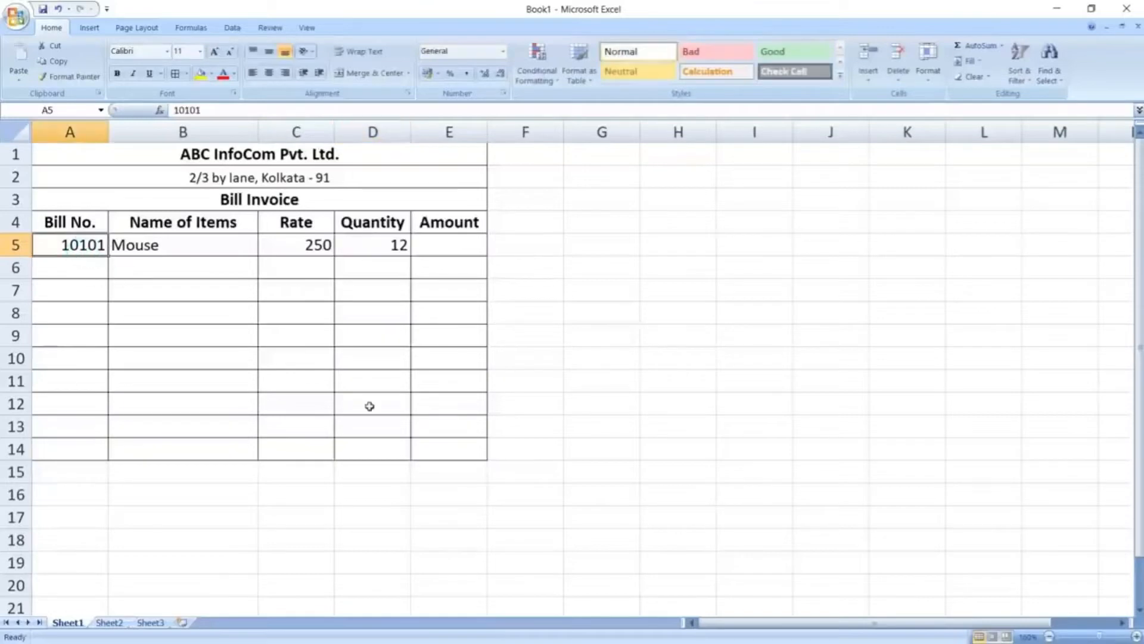
pyautogui.press('Down')
pyautogui.write('1010')
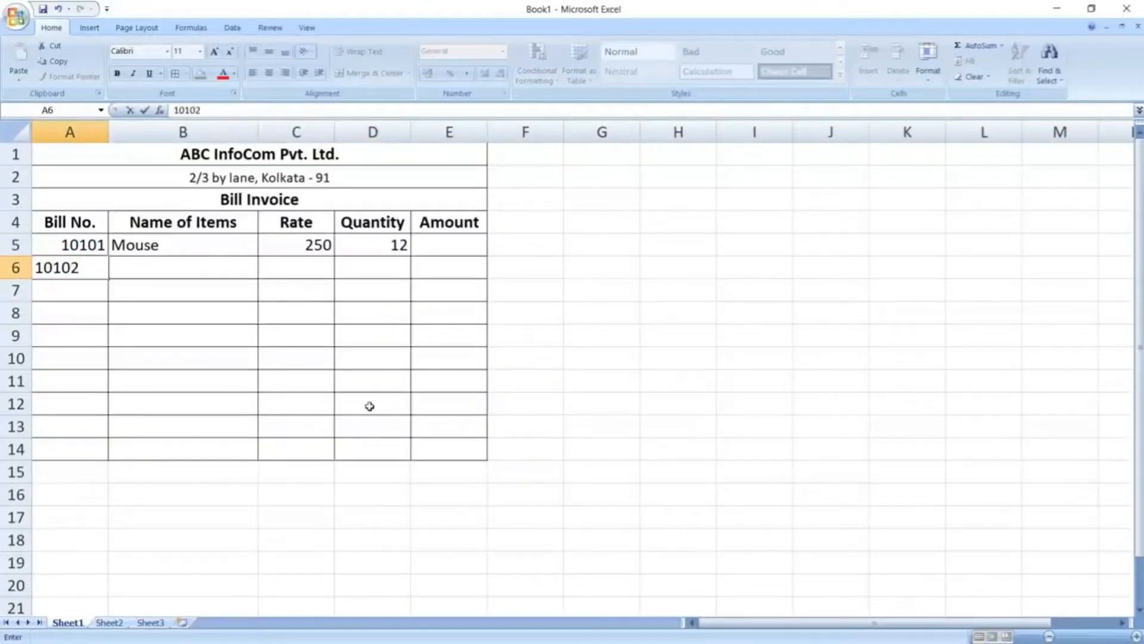
pyautogui.press('Tab')
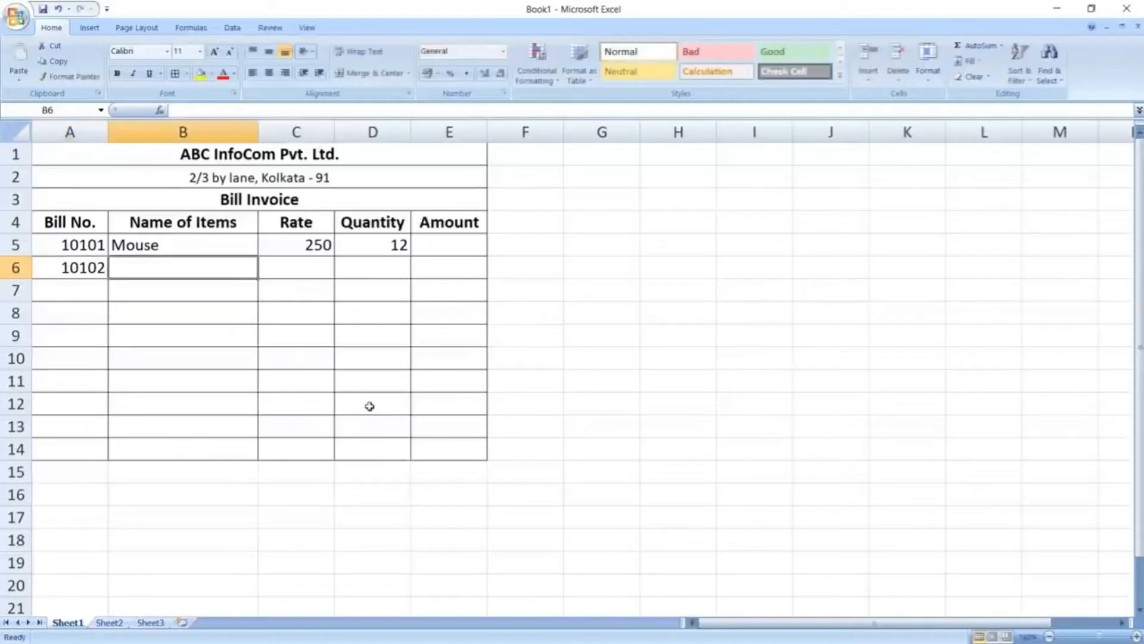
pyautogui.write('KeyBoard')
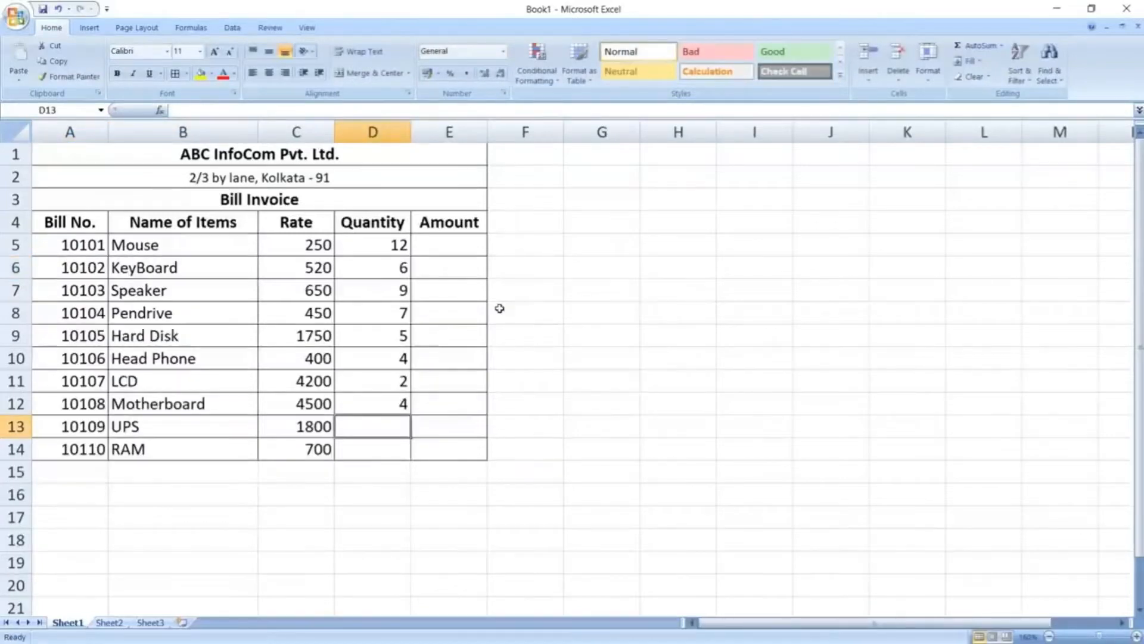
# - Enter the quantities 8 for UPS in D13 and 6 for RAM in D14
pyautogui.write('8')
pyautogui.press('Return')
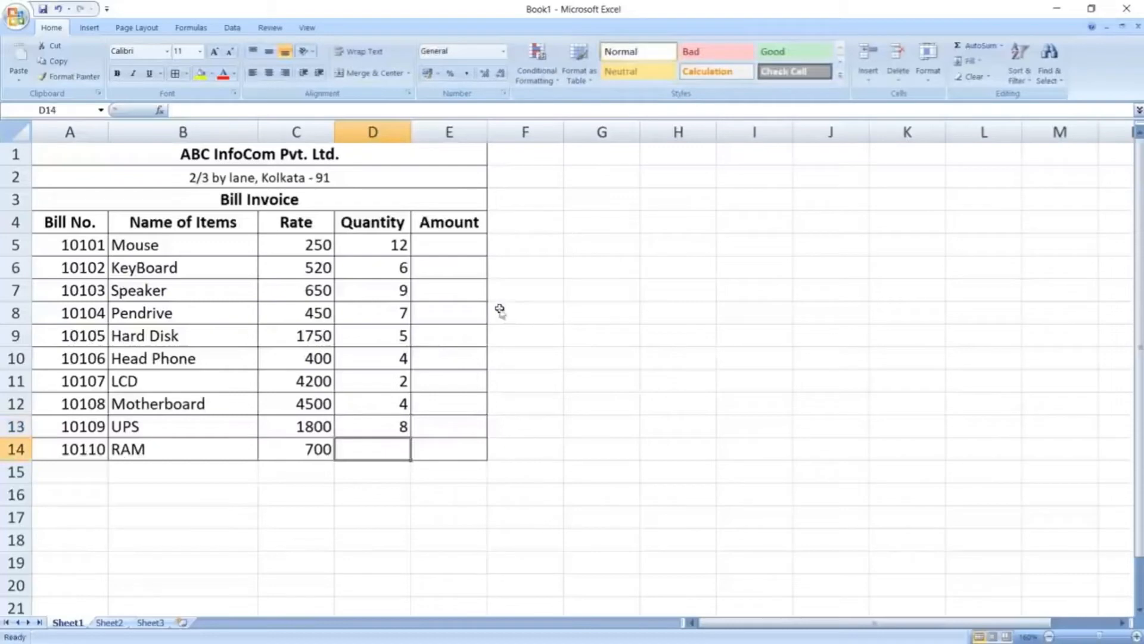
pyautogui.write('6')
# - Calculate the Mouse amount in E5 as rate times quantity with the formula =C5*D5
pyautogui.click(444, 244)
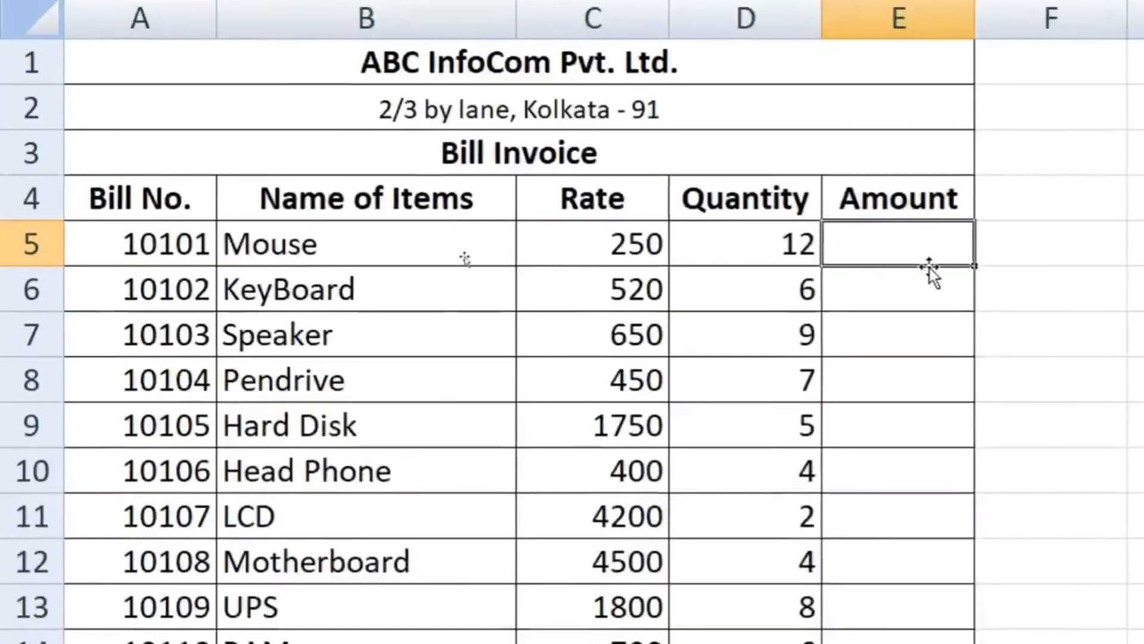
pyautogui.write('=')
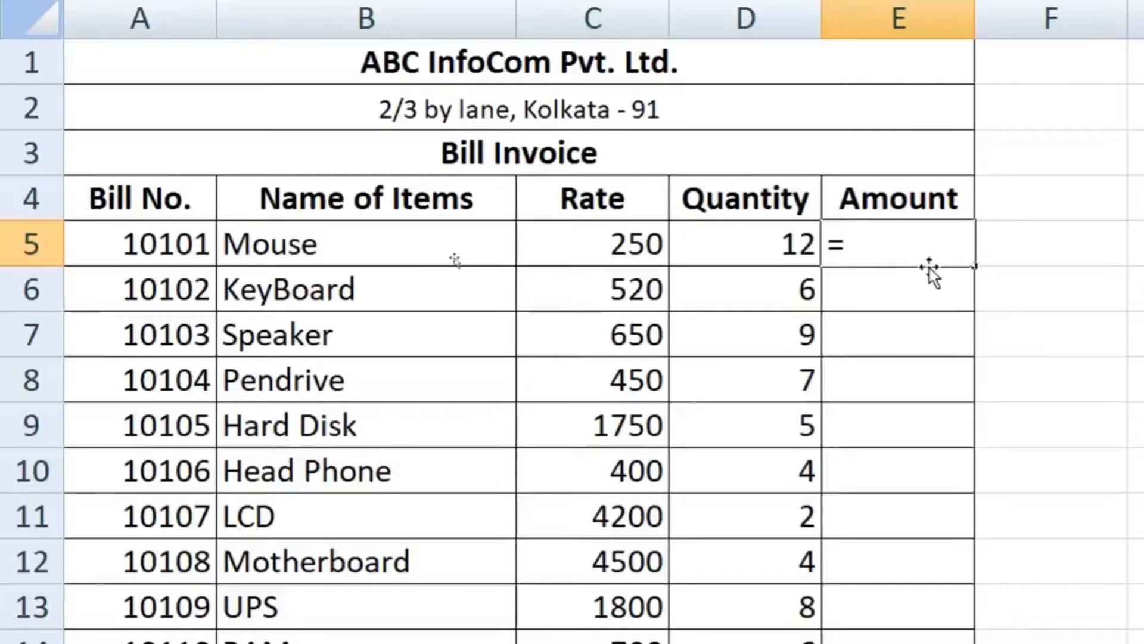
pyautogui.click(637, 243)
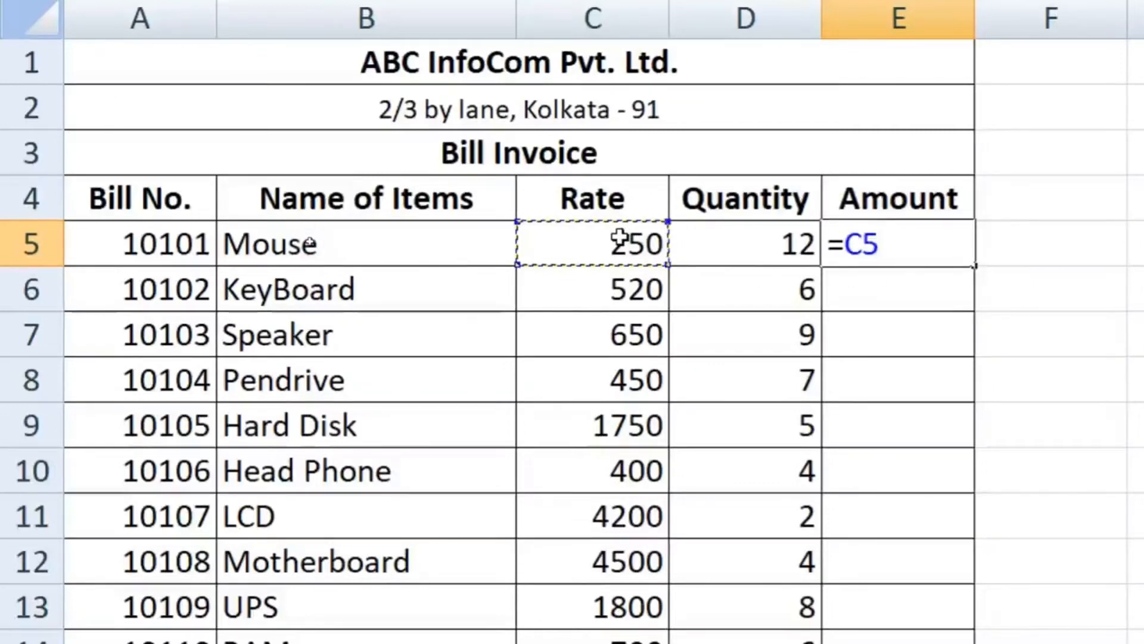
pyautogui.write('*')
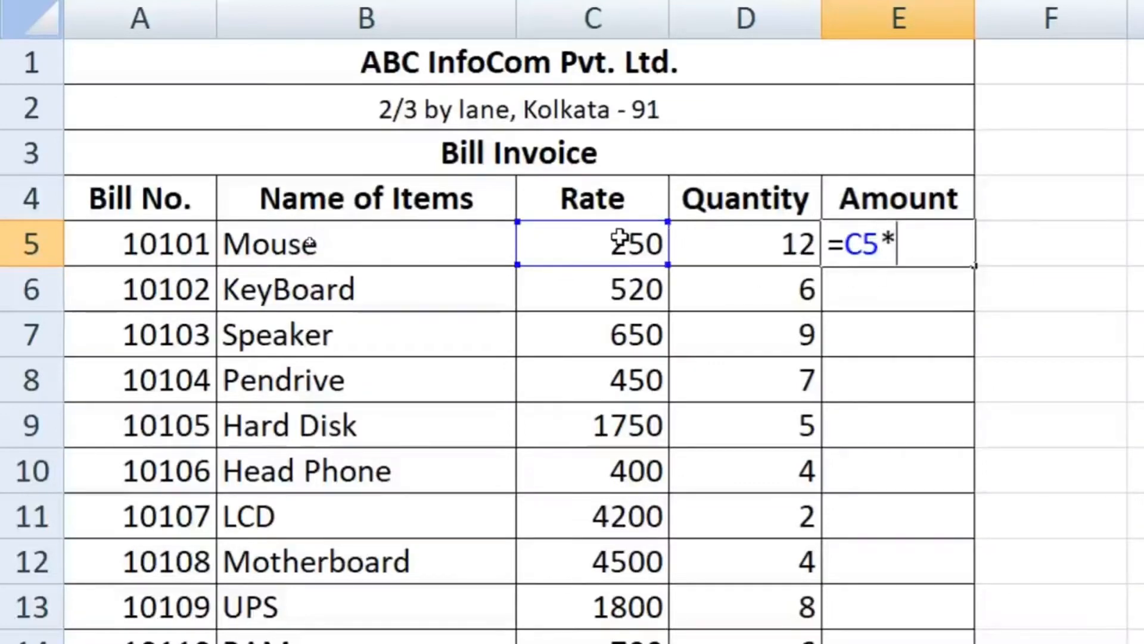
pyautogui.click(707, 244)
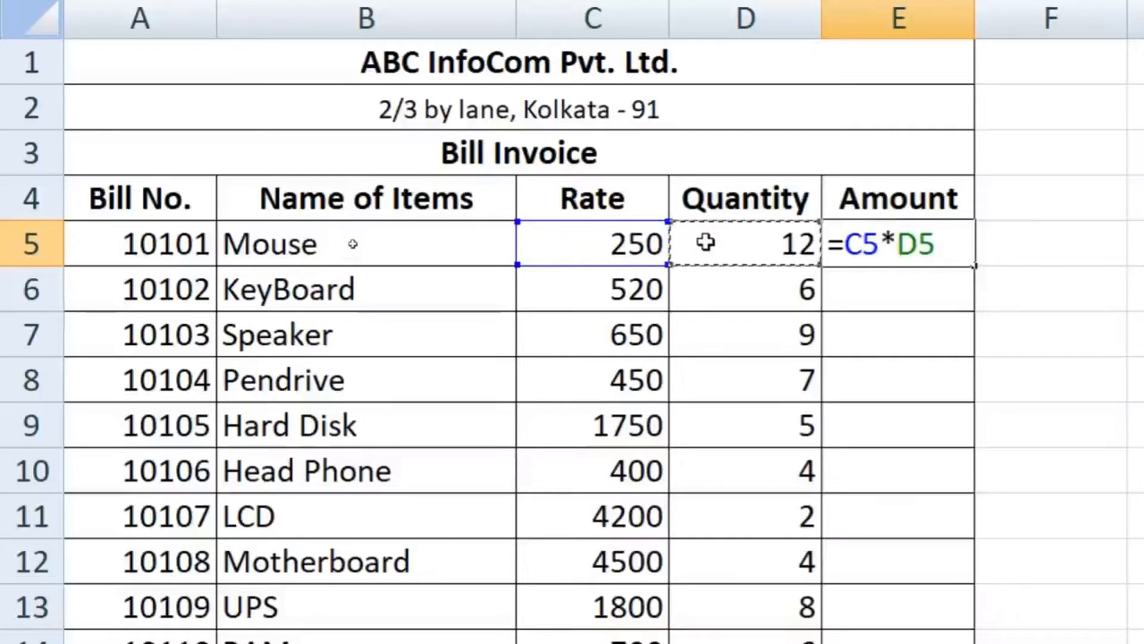
pyautogui.press('Return')
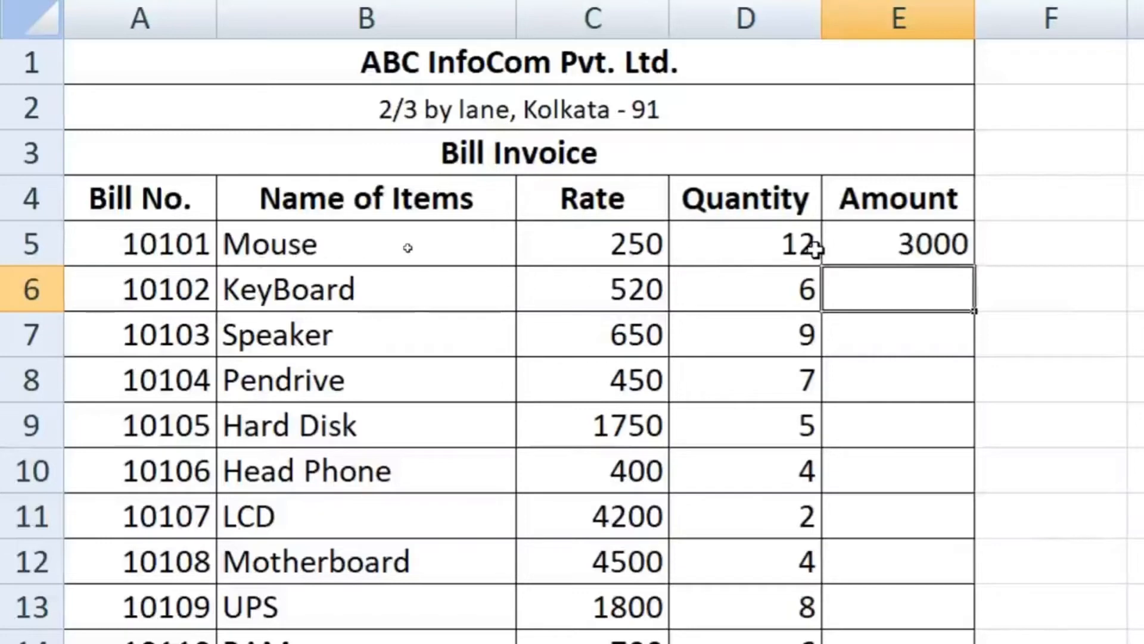
# - Copy the amount formula from E5 down through E14 for all the items
pyautogui.click(913, 245)
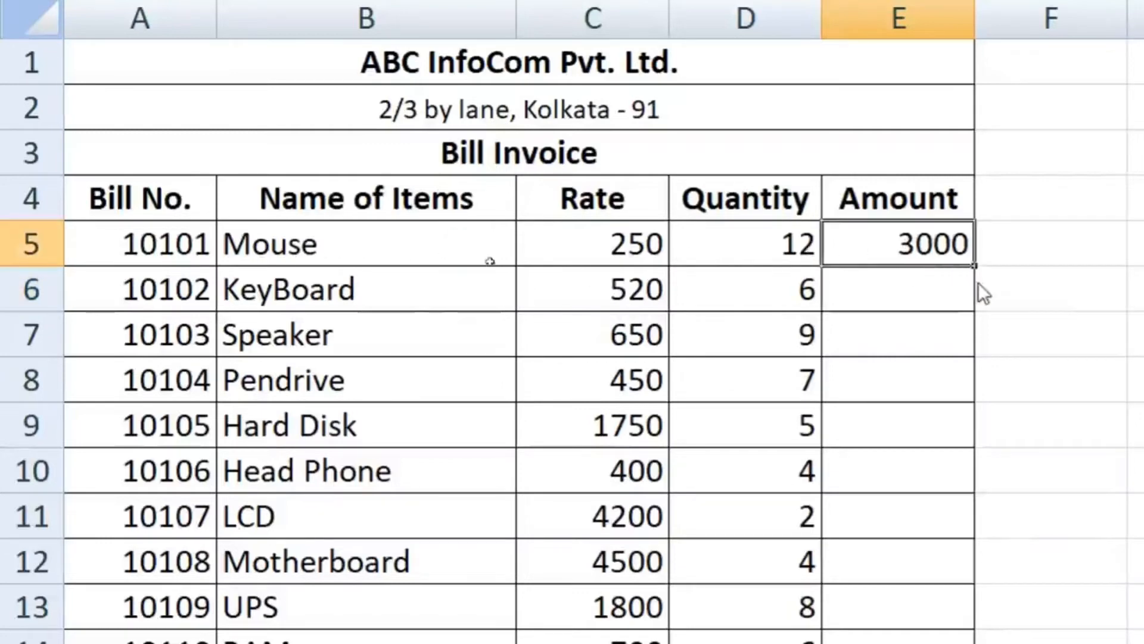
pyautogui.moveTo(979, 269); pyautogui.dragTo(970, 556)
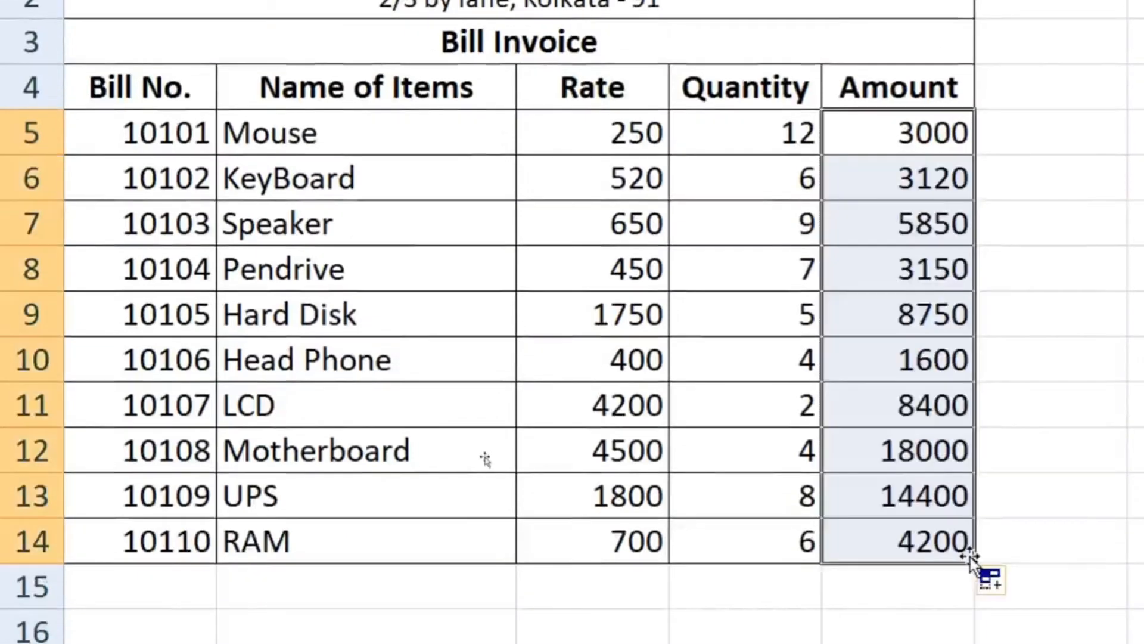
pyautogui.click(913, 513)
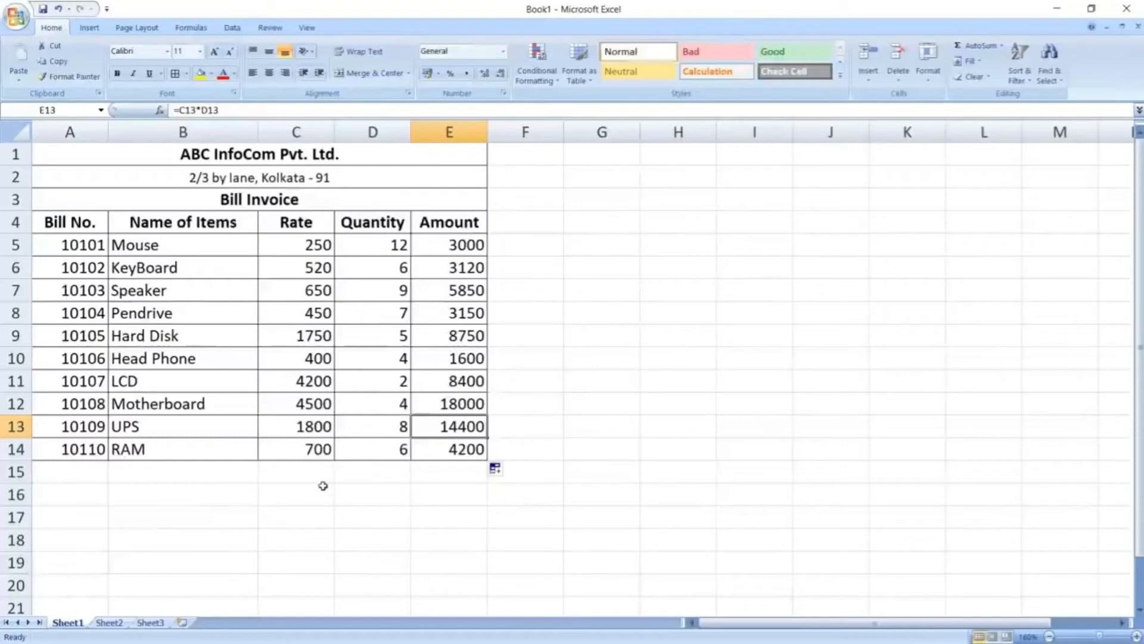
# - Apply All Borders to the summary range C15:E17 below the item rows
pyautogui.moveTo(292, 473); pyautogui.dragTo(442, 512)
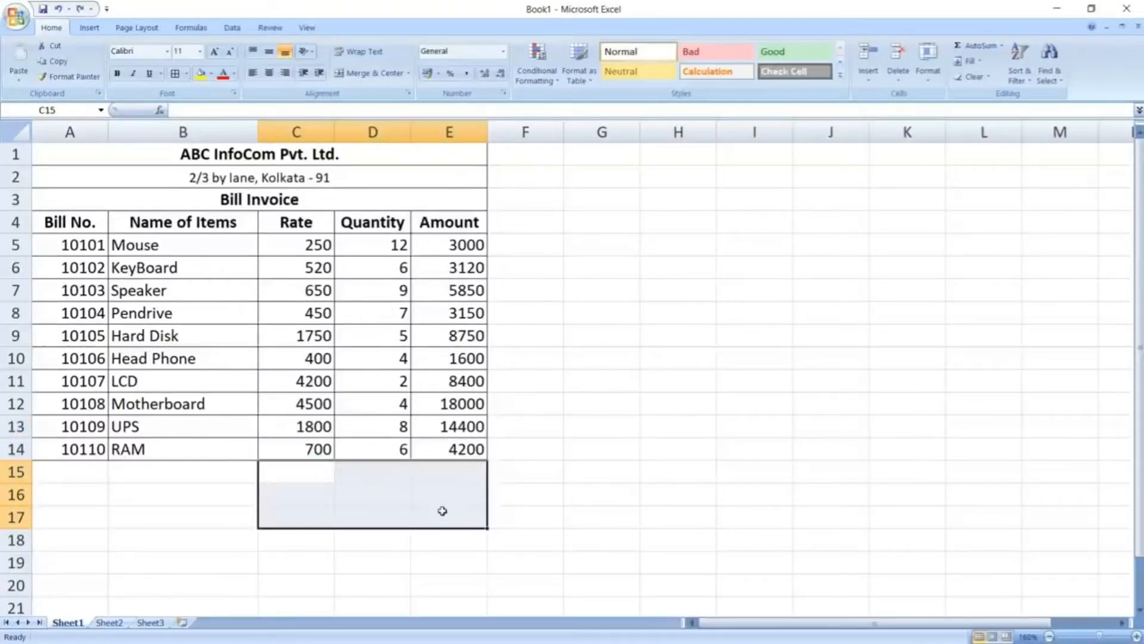
pyautogui.click(174, 73)
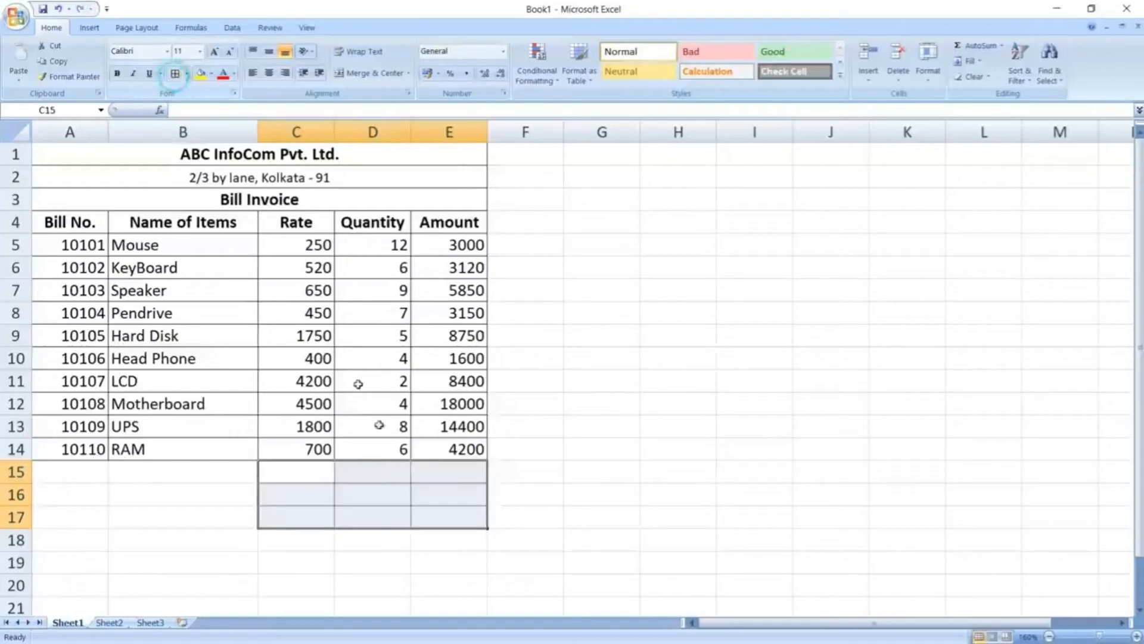
pyautogui.click(368, 480)
# - Merge and center C15:D15 and enter the label "Total"
pyautogui.moveTo(300, 470); pyautogui.dragTo(357, 468)
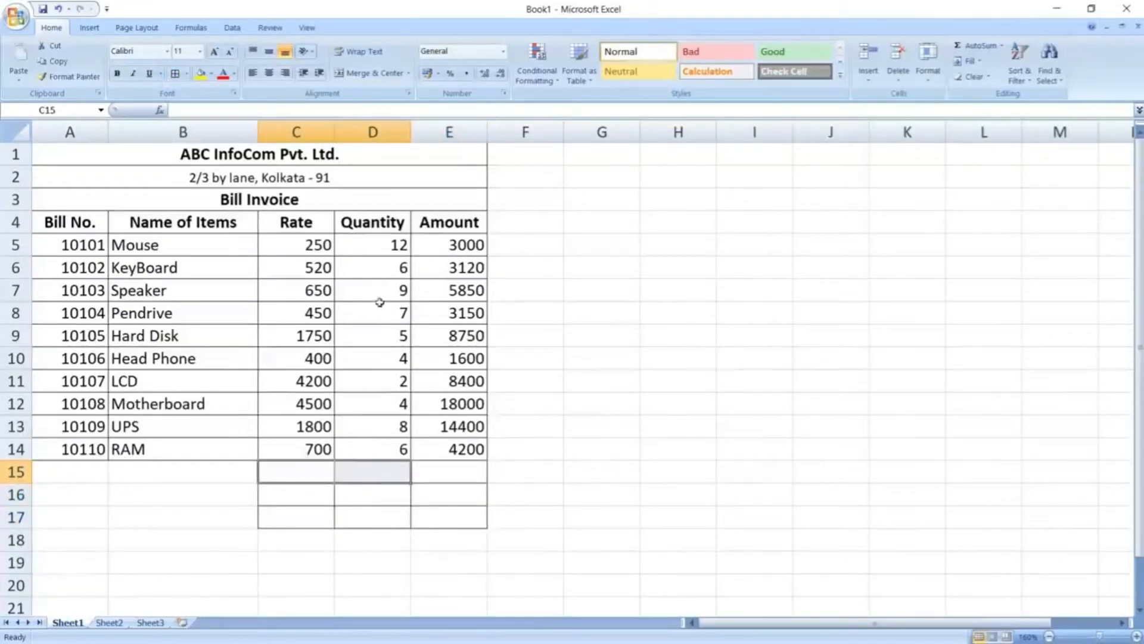
pyautogui.click(372, 73)
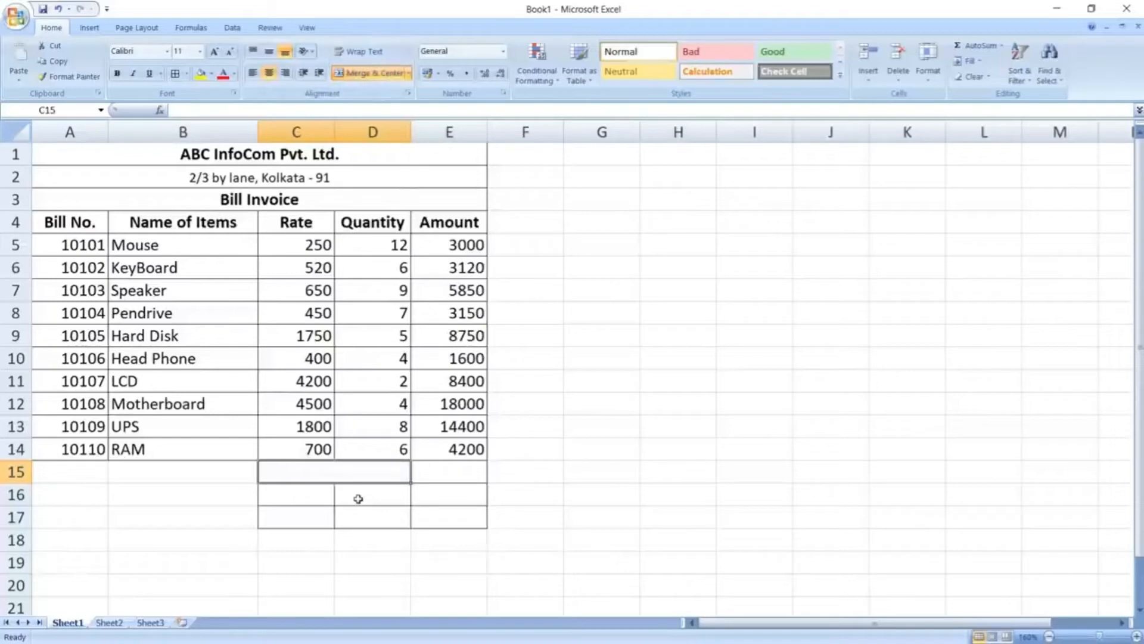
pyautogui.write('Total')
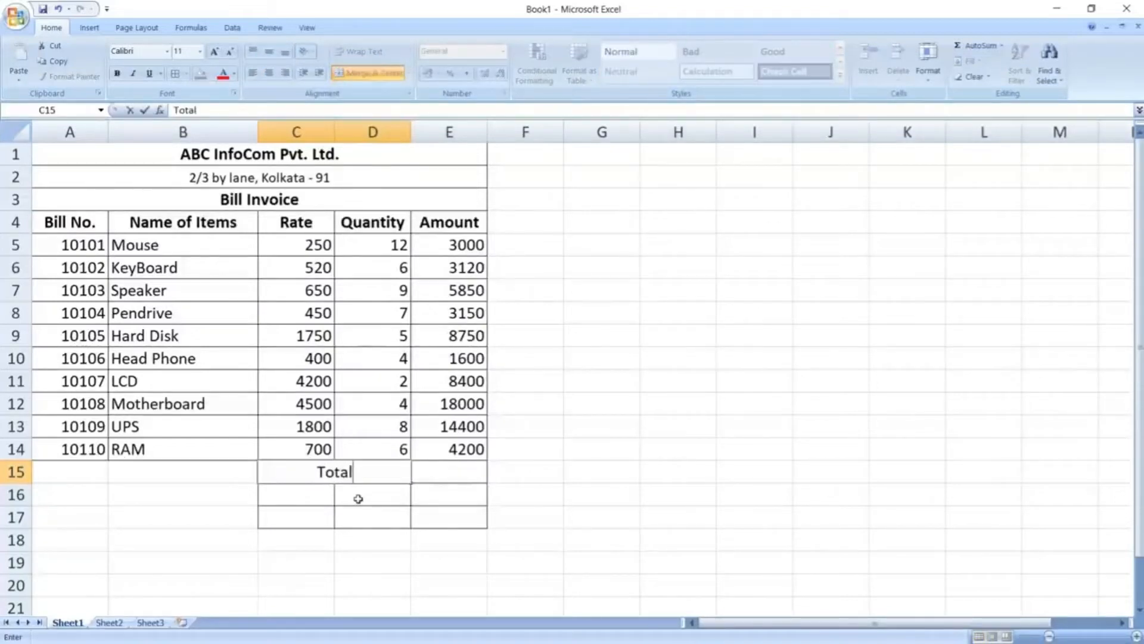
pyautogui.press('Return')
# - Merge and center C16:D16 and enter the label "GST 15%"
pyautogui.moveTo(309, 499); pyautogui.dragTo(354, 493)
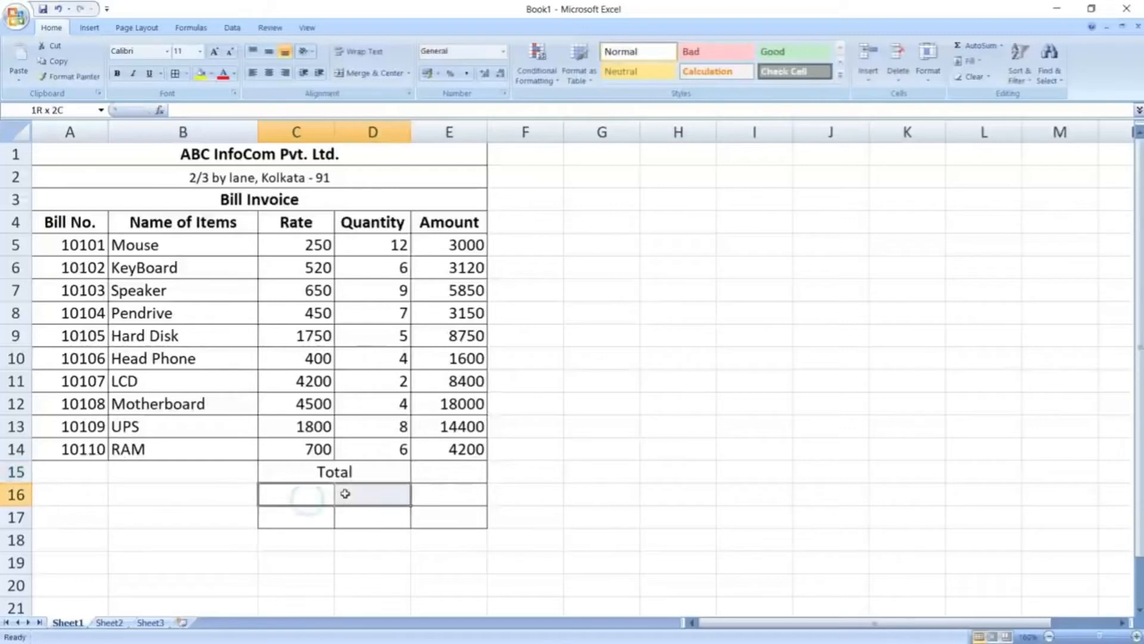
pyautogui.click(369, 74)
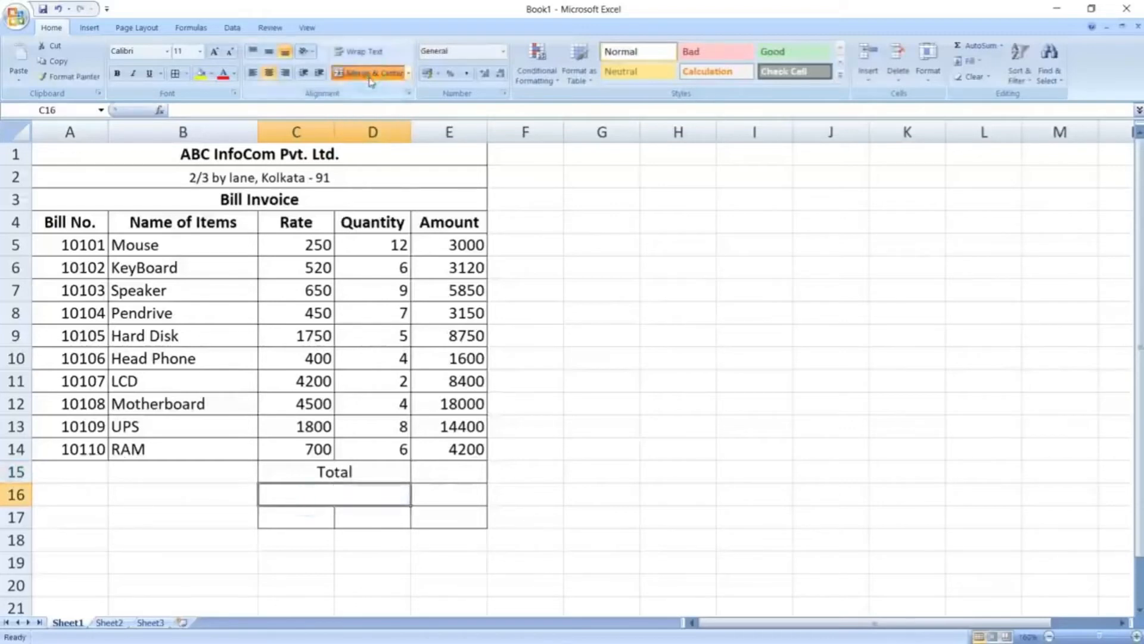
pyautogui.write('GST')
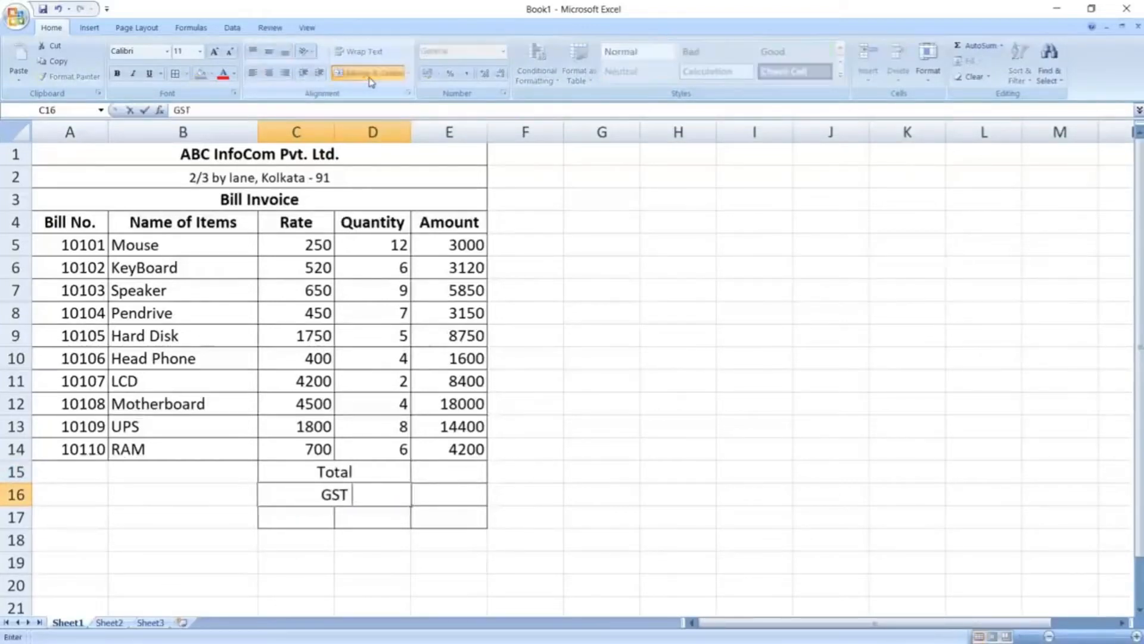
pyautogui.write(' 15%')
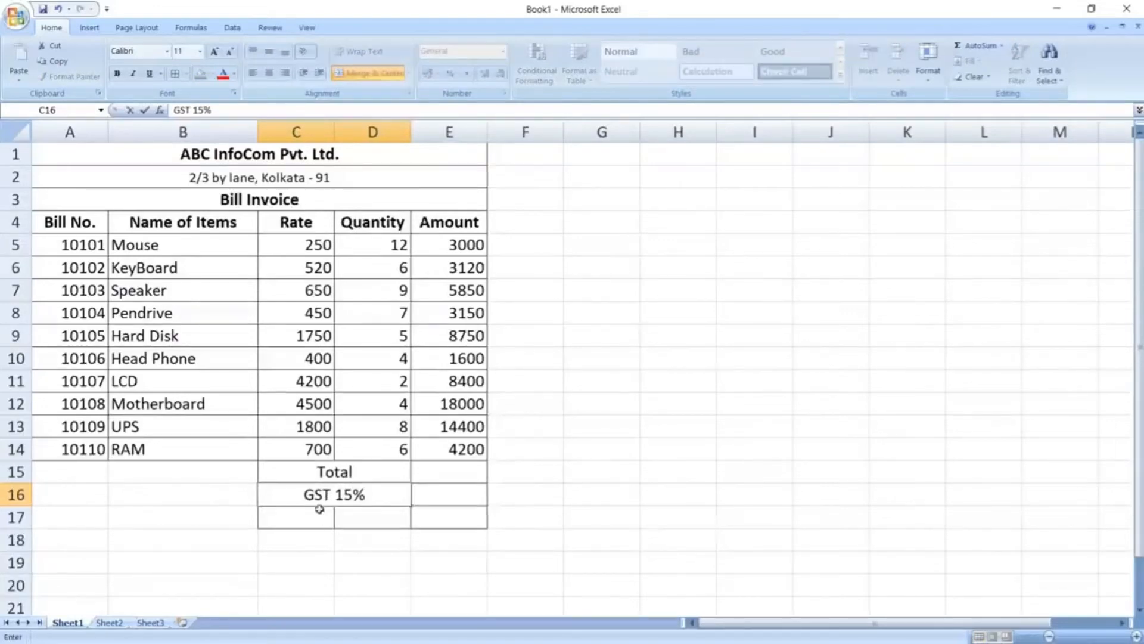
# - Merge and center C17:D17 and enter the label "Grand Total"
pyautogui.moveTo(314, 511); pyautogui.dragTo(376, 516)
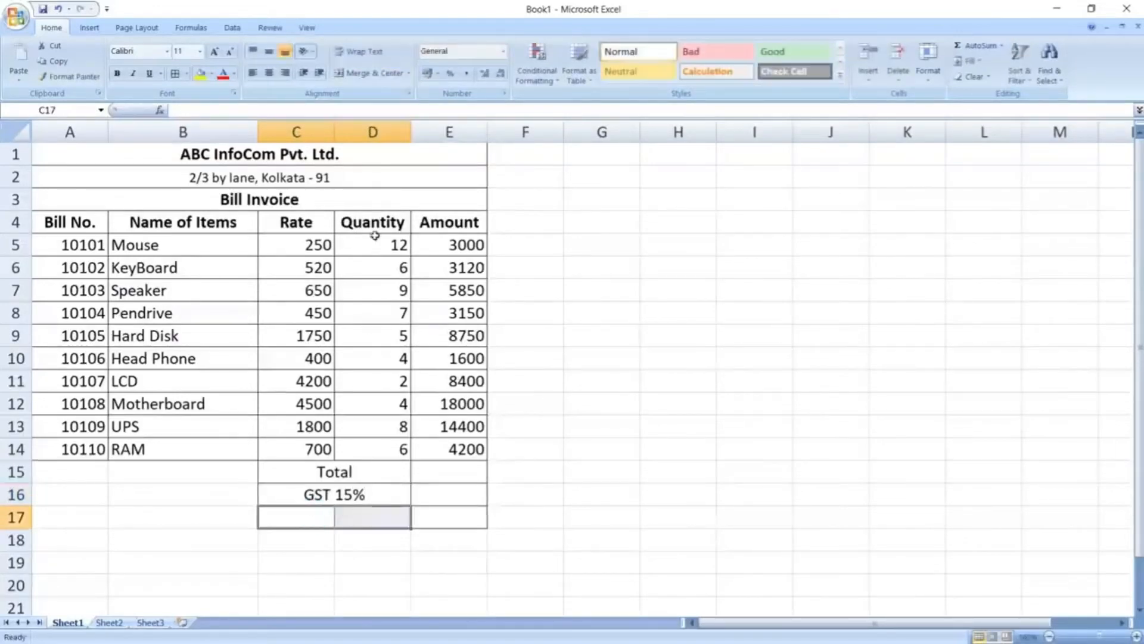
pyautogui.click(361, 73)
pyautogui.write('Grand Total')
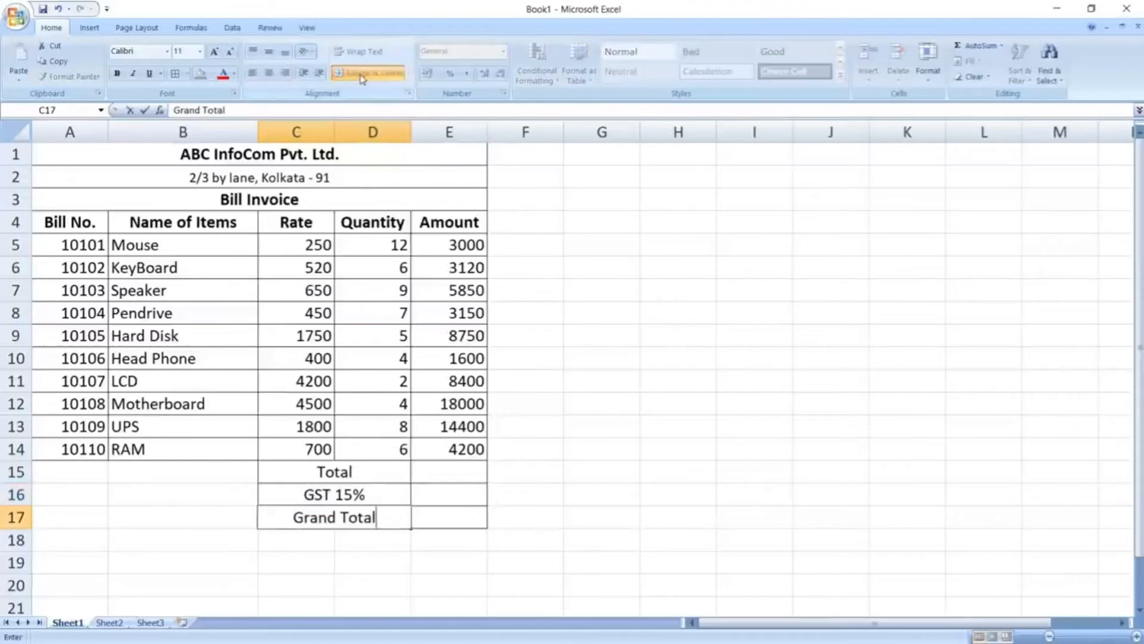
pyautogui.click(441, 494)
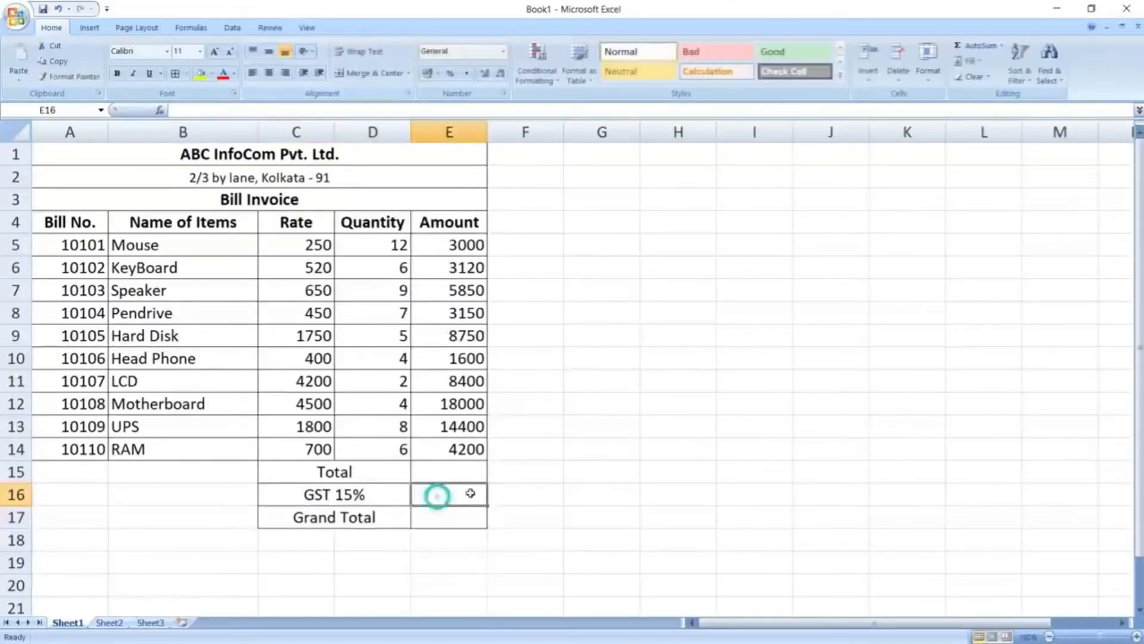
# - Right-align the Total, GST 15% and Grand Total labels in C15:D17, and select the Total amount cell E15
pyautogui.moveTo(388, 475); pyautogui.dragTo(388, 516)
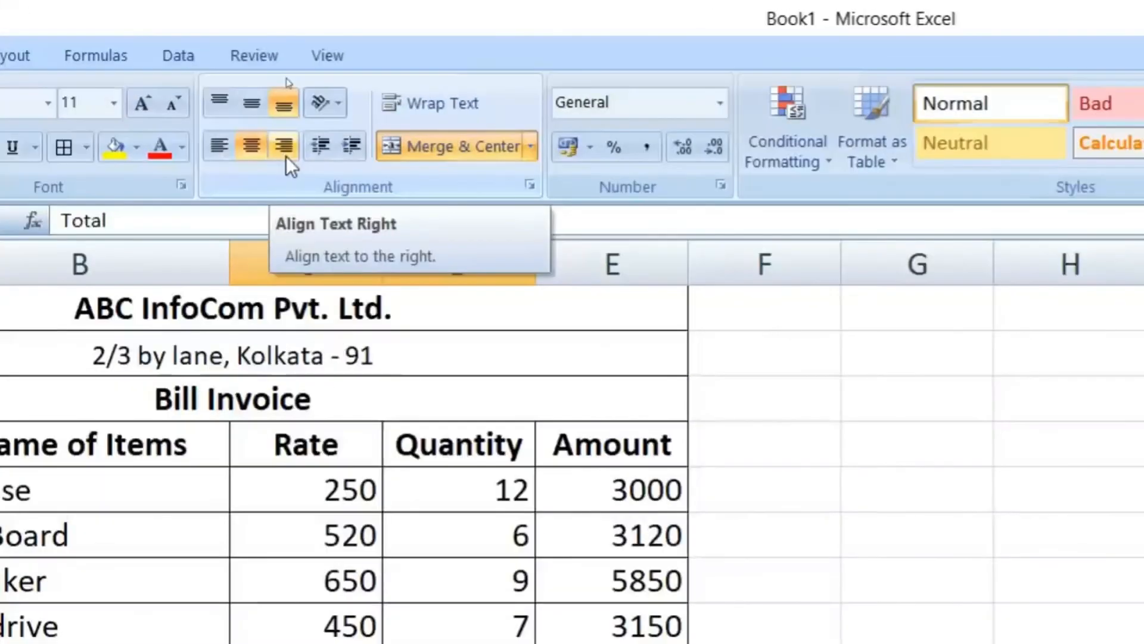
pyautogui.click(286, 74)
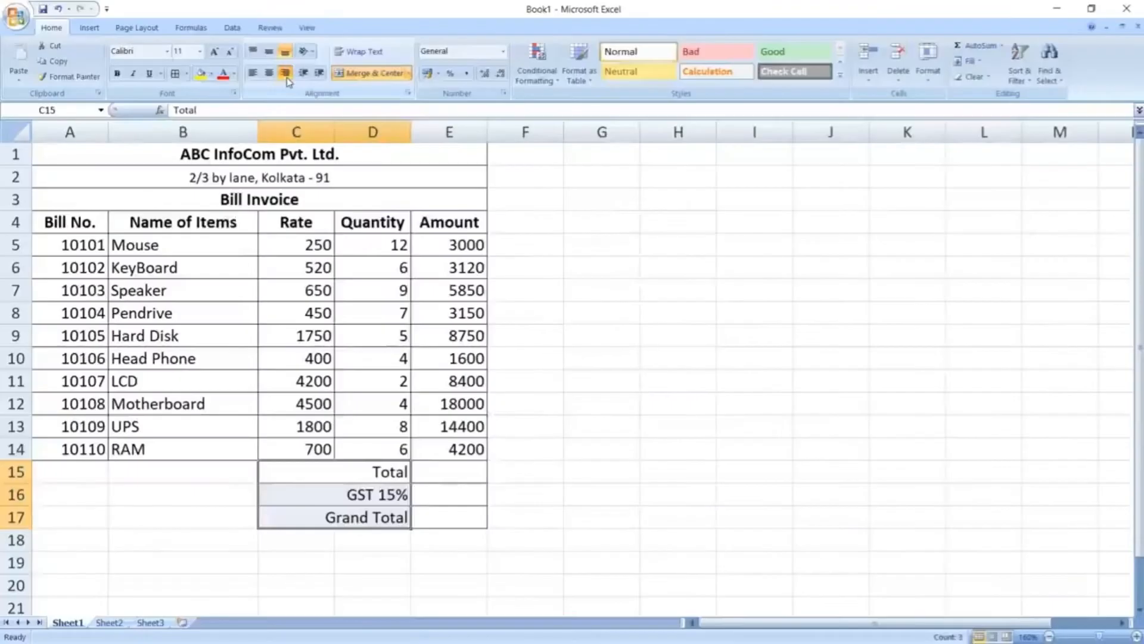
pyautogui.click(445, 471)
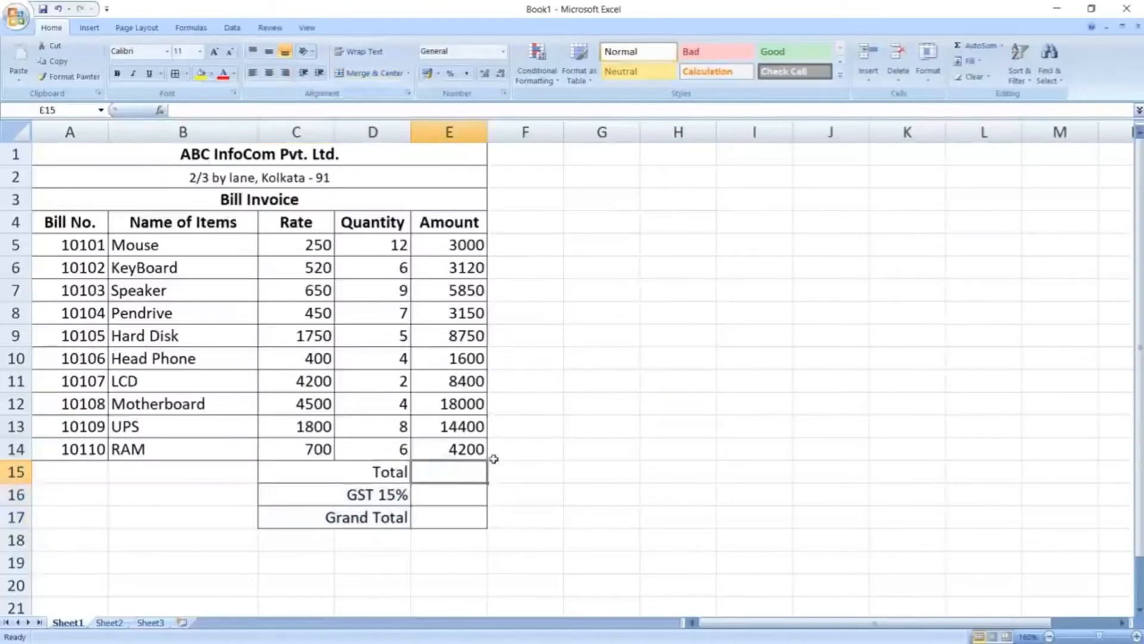
# - Widen column E slightly and enter an AutoSum of the amounts E5:E14 in the Total cell E15
pyautogui.moveTo(486, 126); pyautogui.dragTo(503, 126)
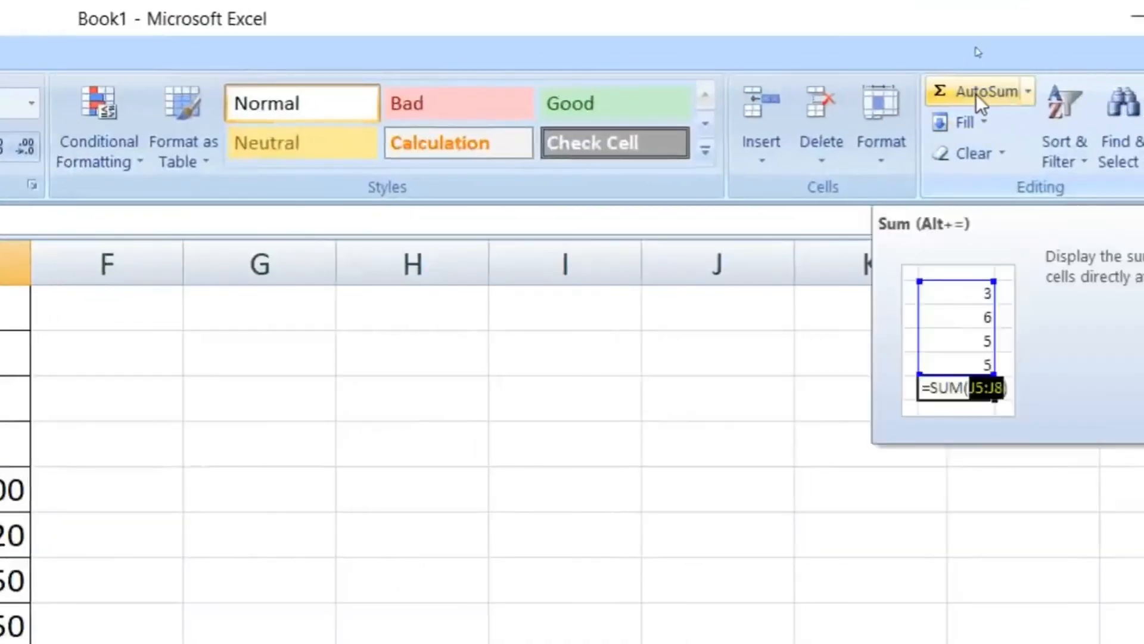
pyautogui.click(978, 95)
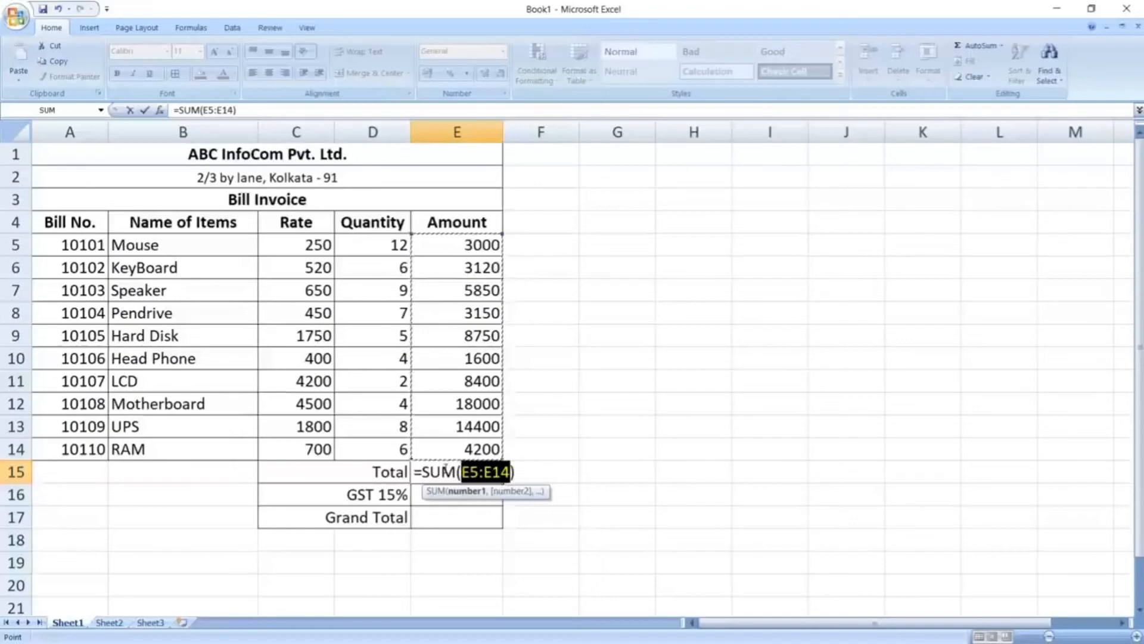
pyautogui.press('Return')
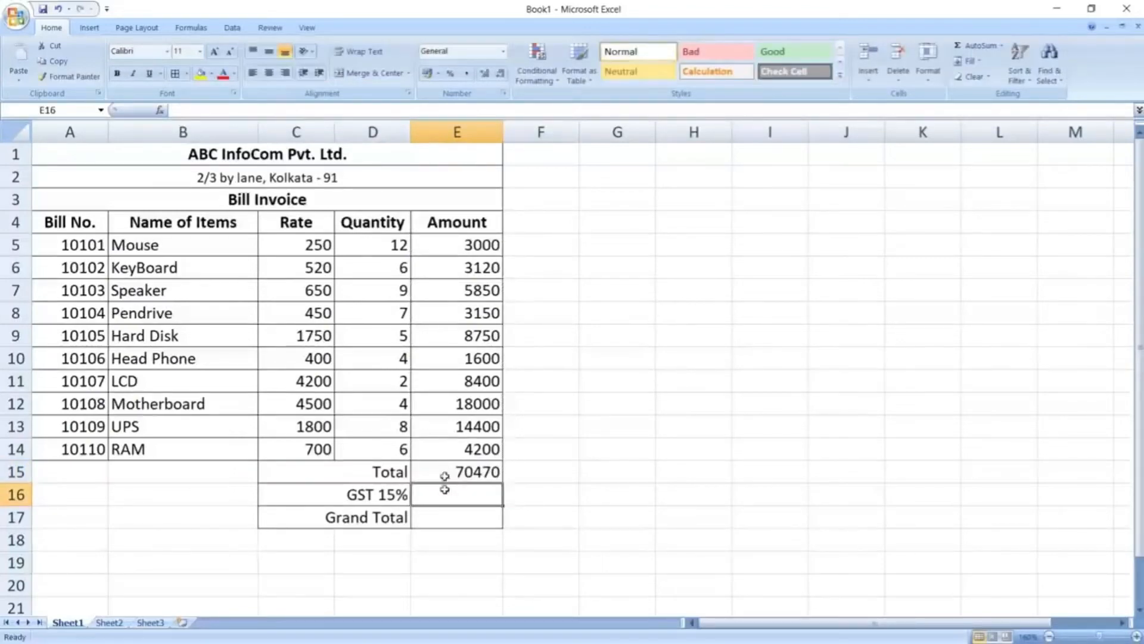
pyautogui.click(442, 470)
# - Calculate the 15% GST in cell E16 with the formula =E15*15/100
pyautogui.click(381, 495)
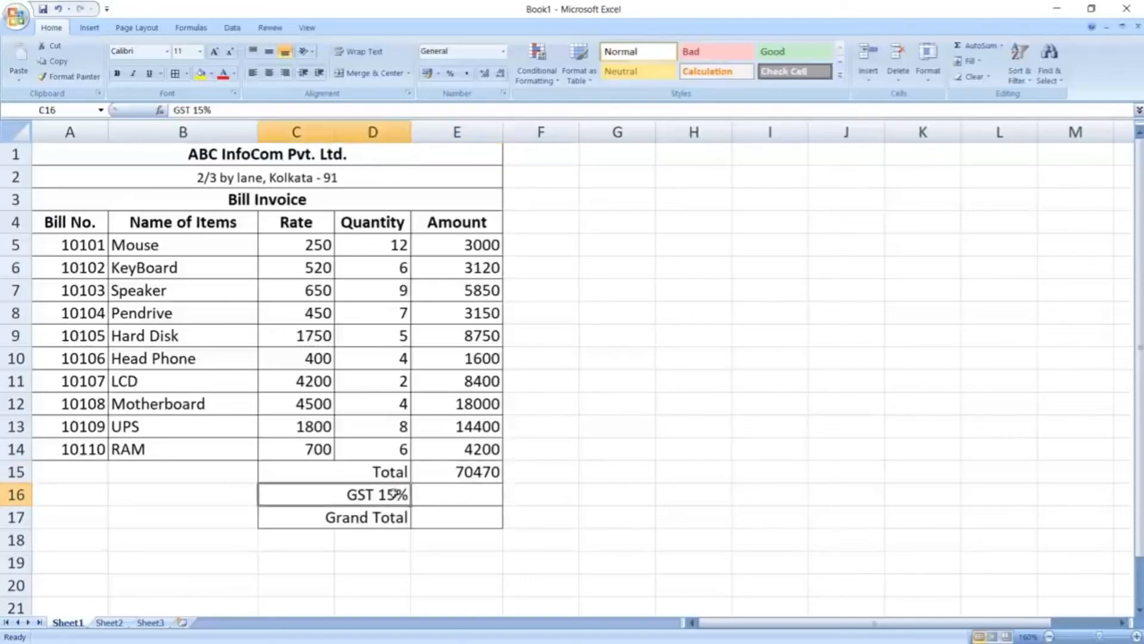
pyautogui.click(456, 495)
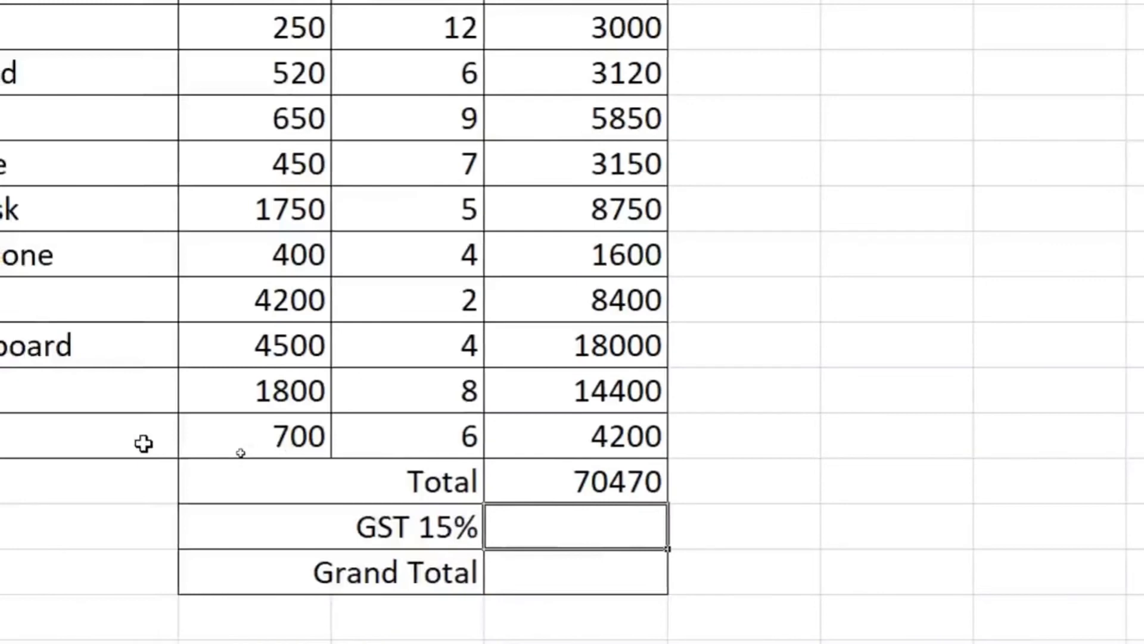
pyautogui.write('=')
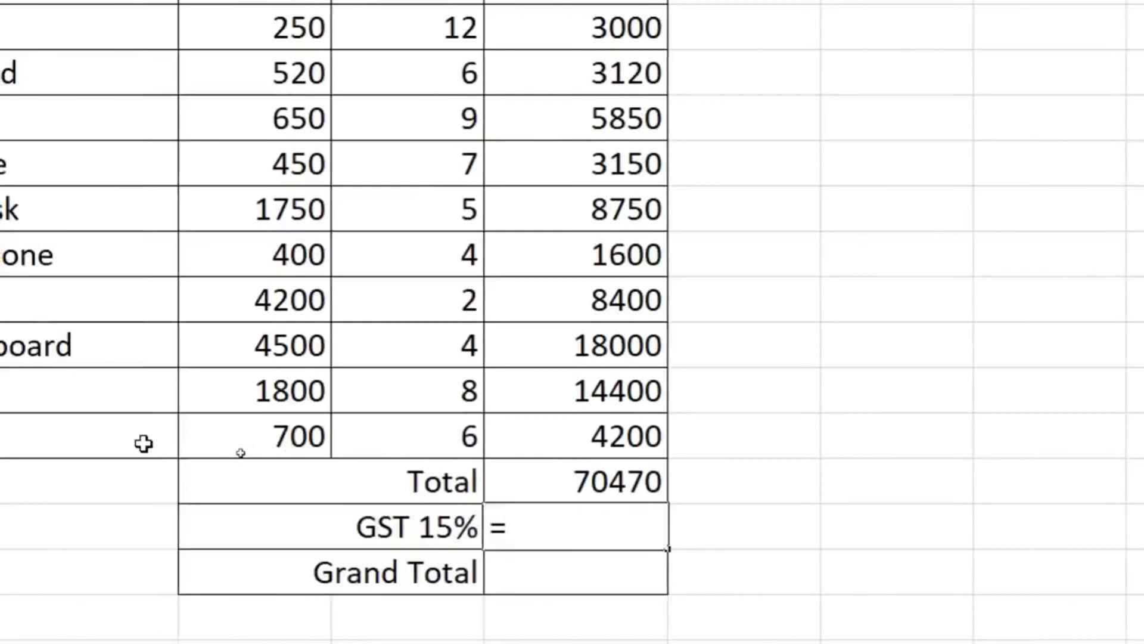
pyautogui.click(528, 473)
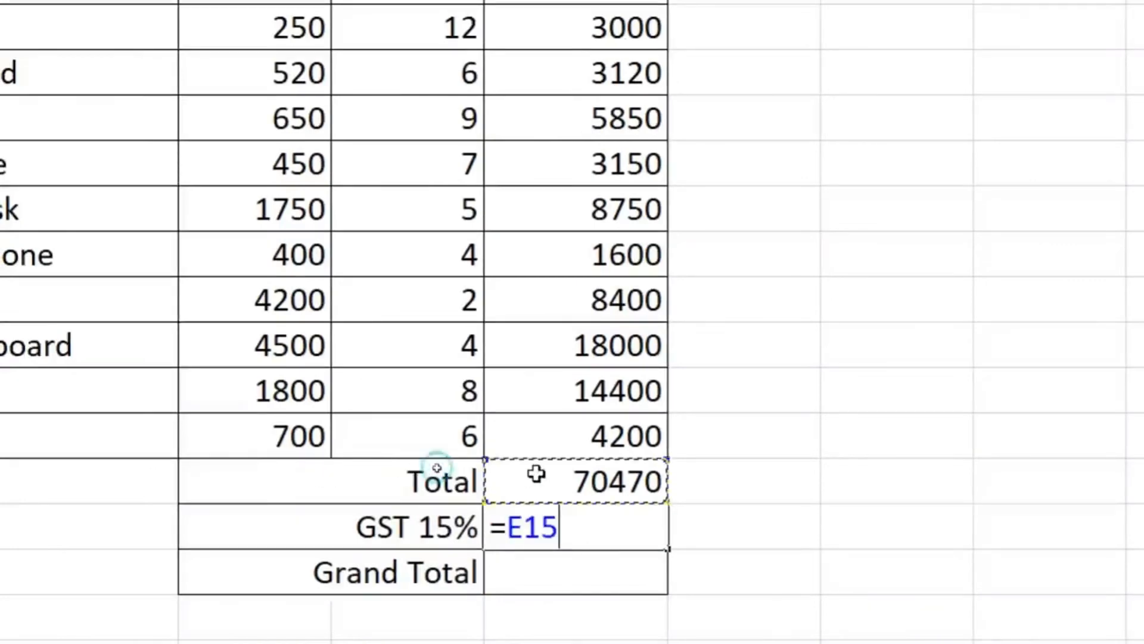
pyautogui.write('*')
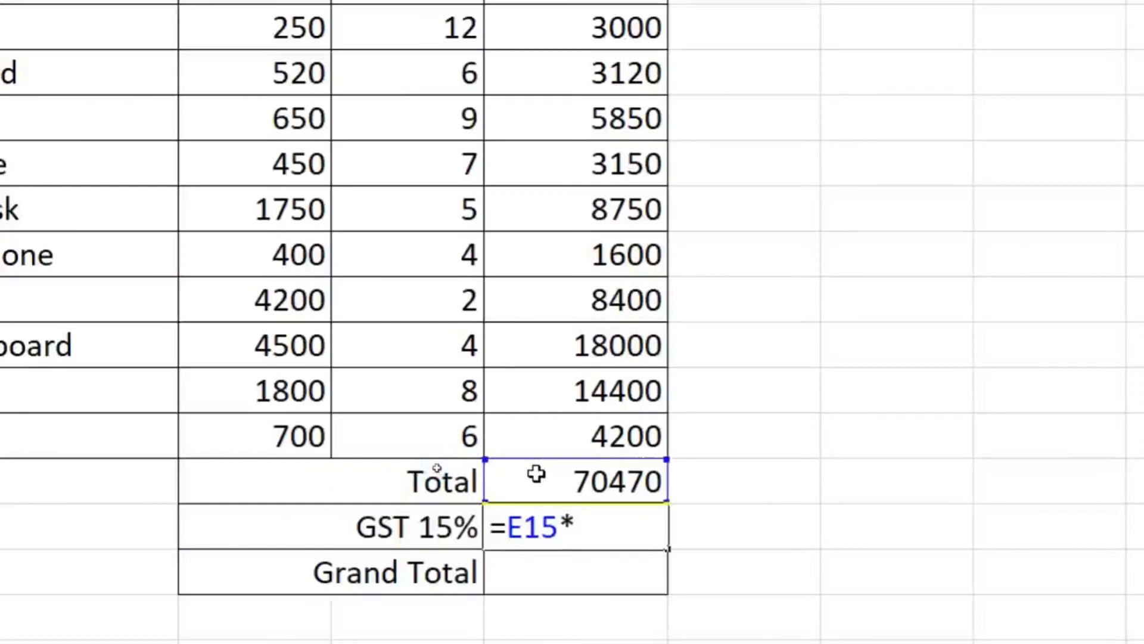
pyautogui.write('15/100')
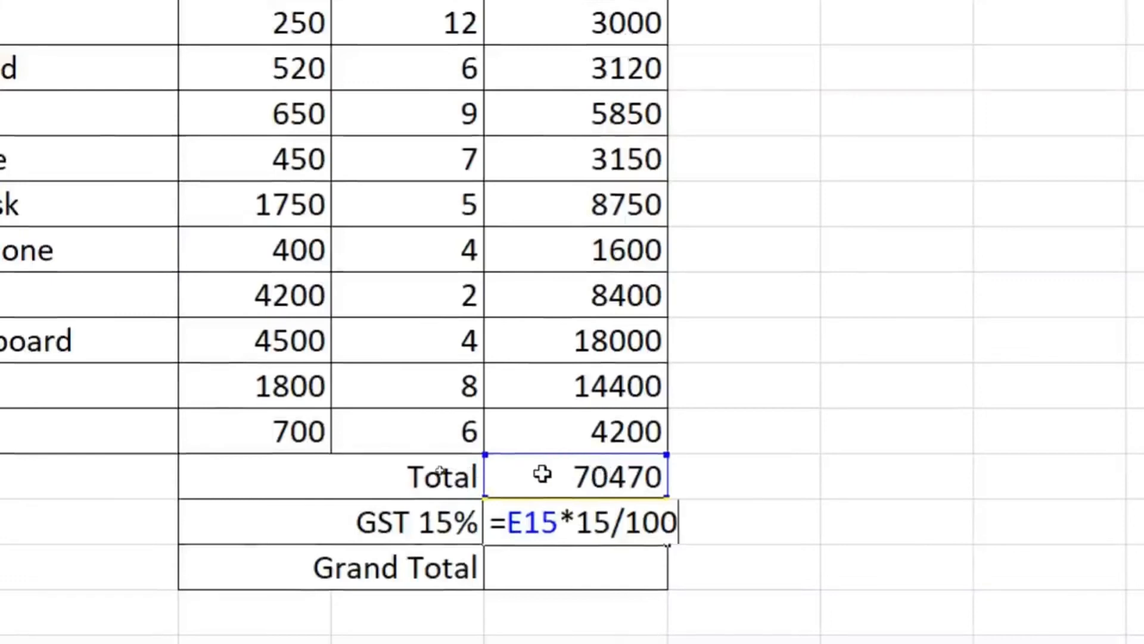
pyautogui.press('Return')
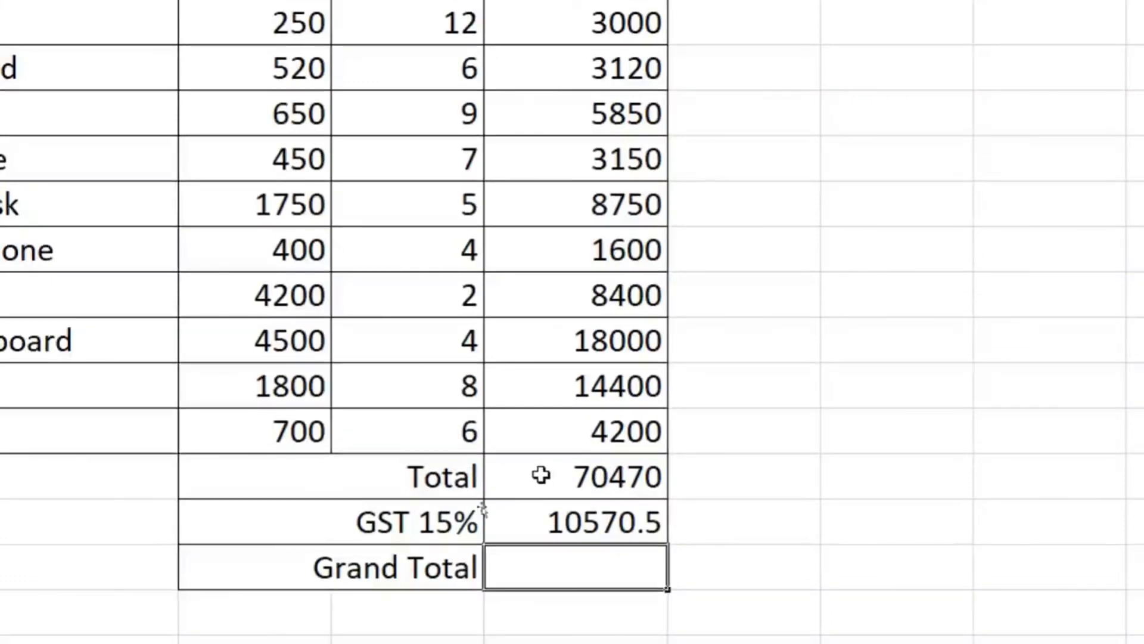
# - Enter the formula =E15-E16 in cell E17 as the Grand Total
pyautogui.click(587, 524)
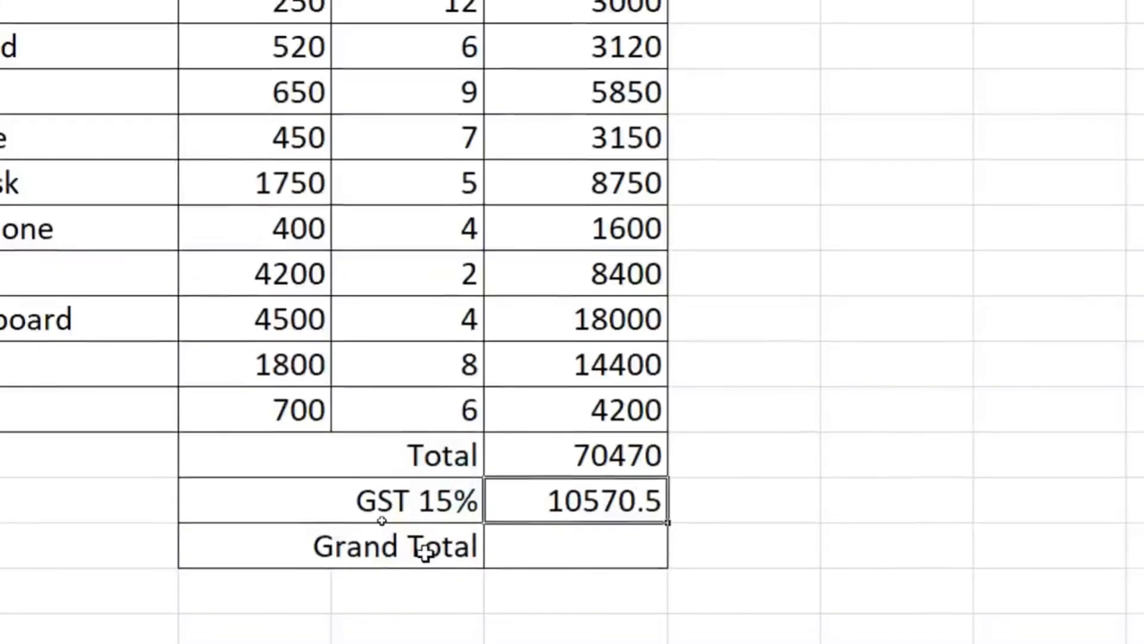
pyautogui.click(509, 569)
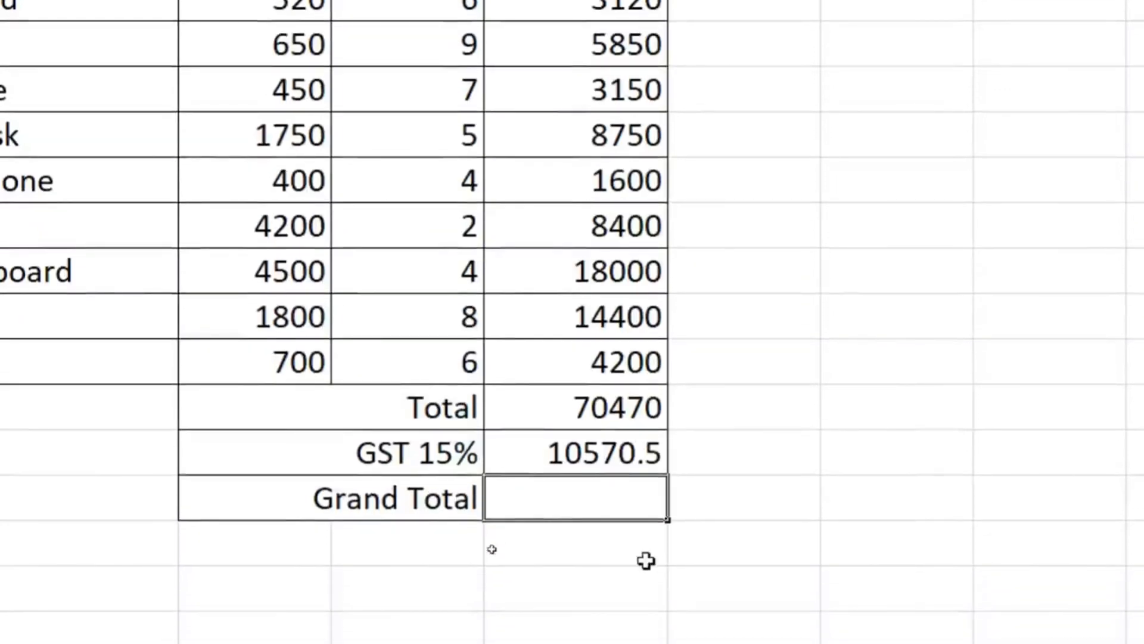
pyautogui.write('=')
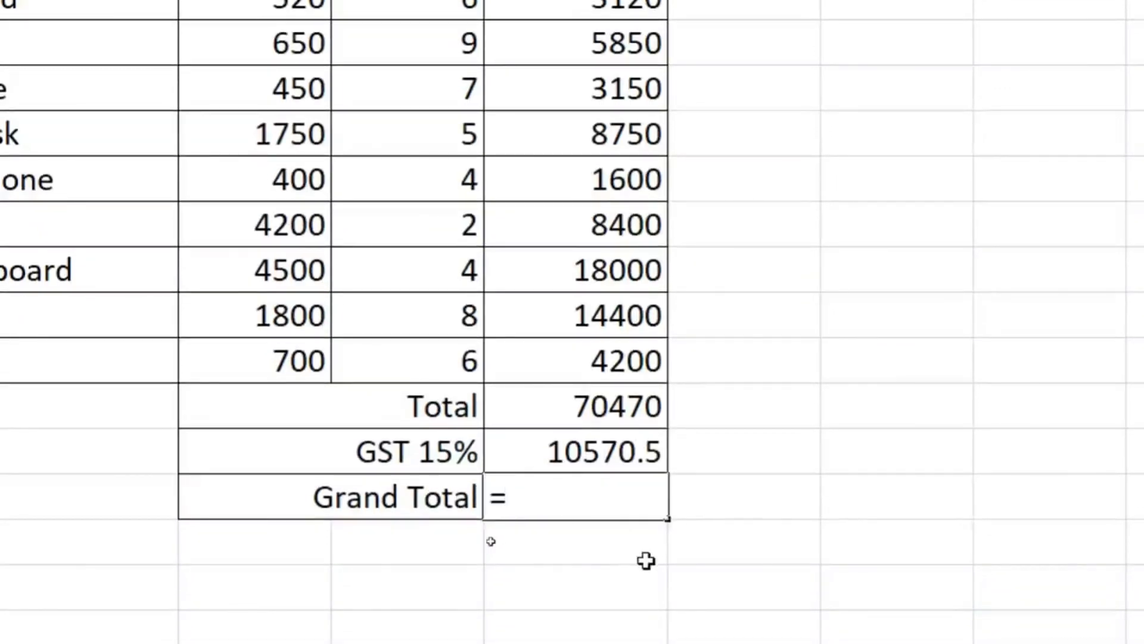
pyautogui.click(595, 405)
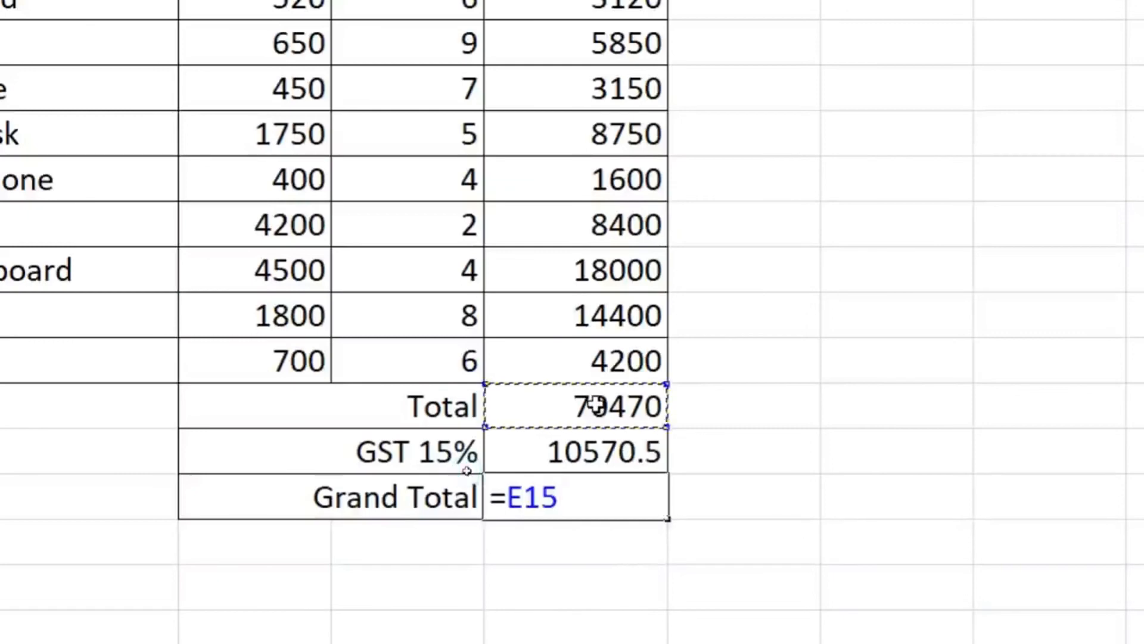
pyautogui.write('-')
pyautogui.click(580, 455)
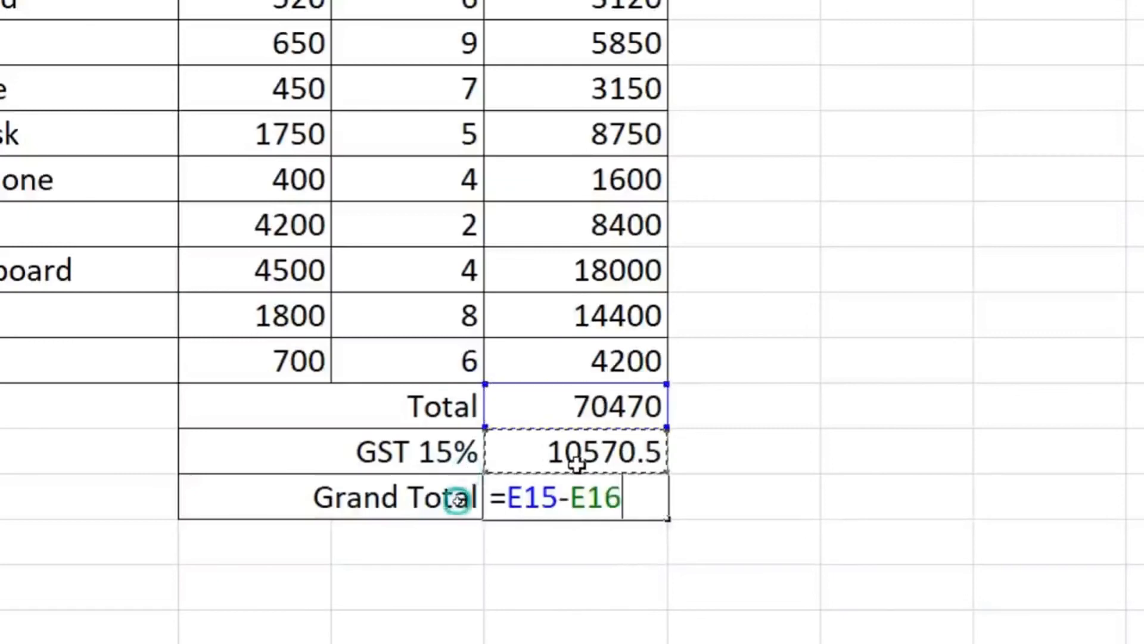
pyautogui.press('Return')
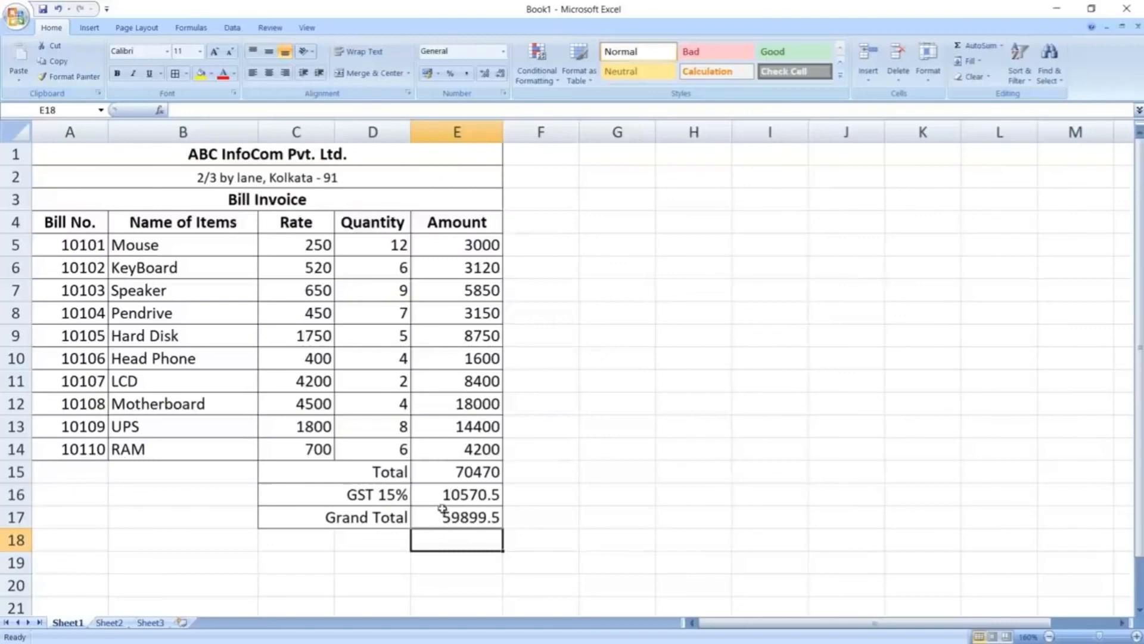
# - Make the Total, GST 15% and Grand Total labels and amounts in C15:E17 bold
pyautogui.click(442, 509)
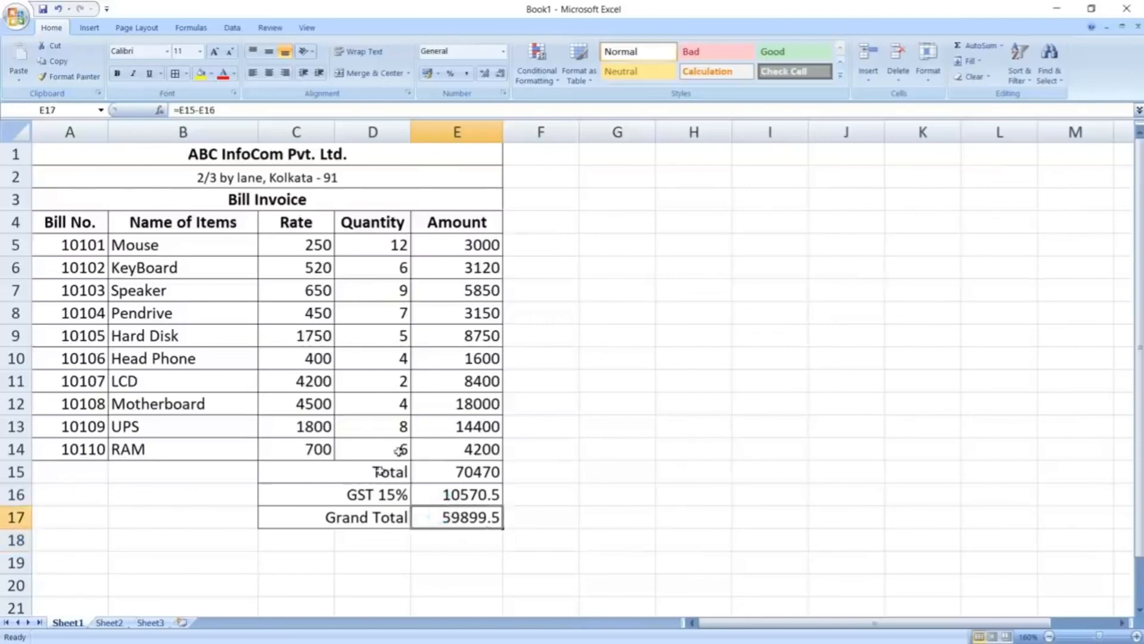
pyautogui.moveTo(340, 472); pyautogui.dragTo(446, 516)
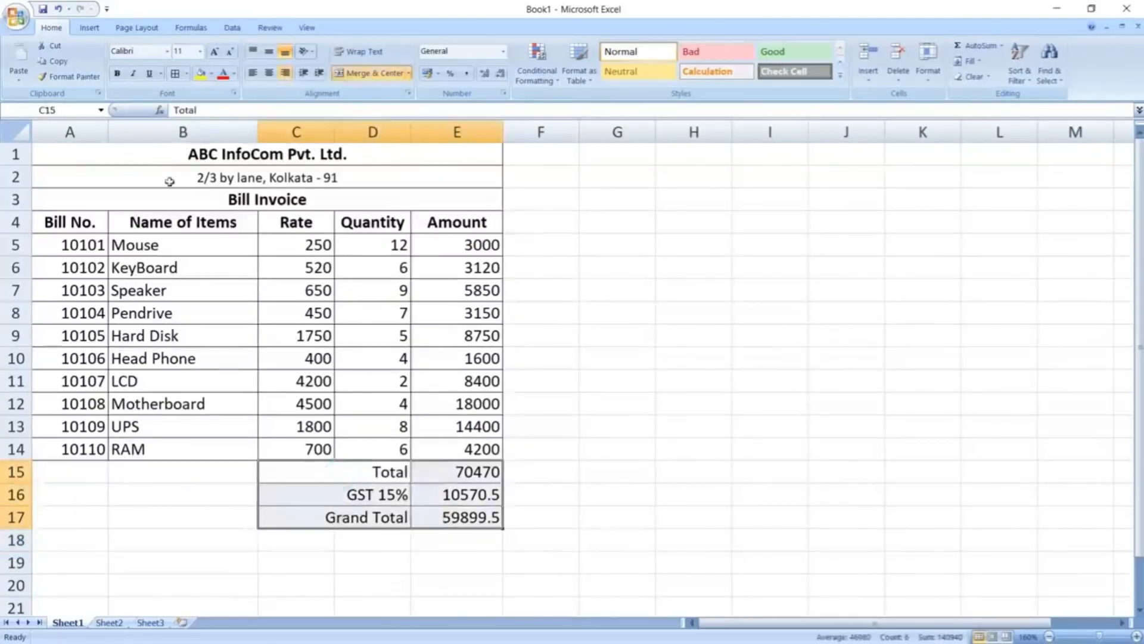
pyautogui.click(118, 73)
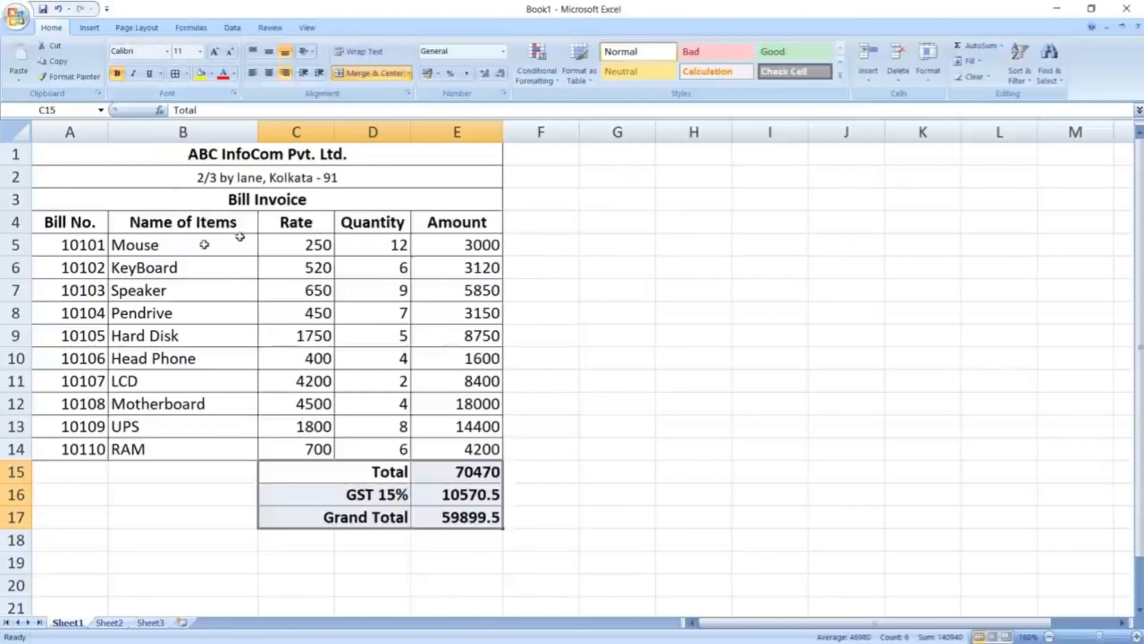
# - Fill the header row A4:E4, from Bill No. to Amount, with a medium grey theme colour and deselect it
pyautogui.moveTo(59, 221); pyautogui.dragTo(423, 221)
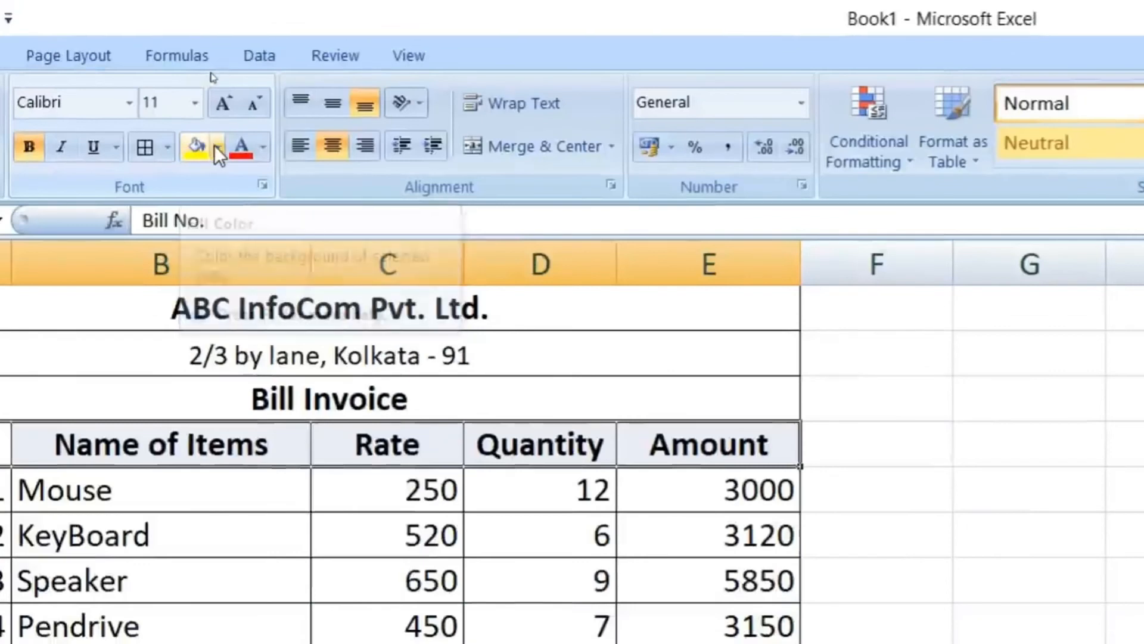
pyautogui.click(218, 147)
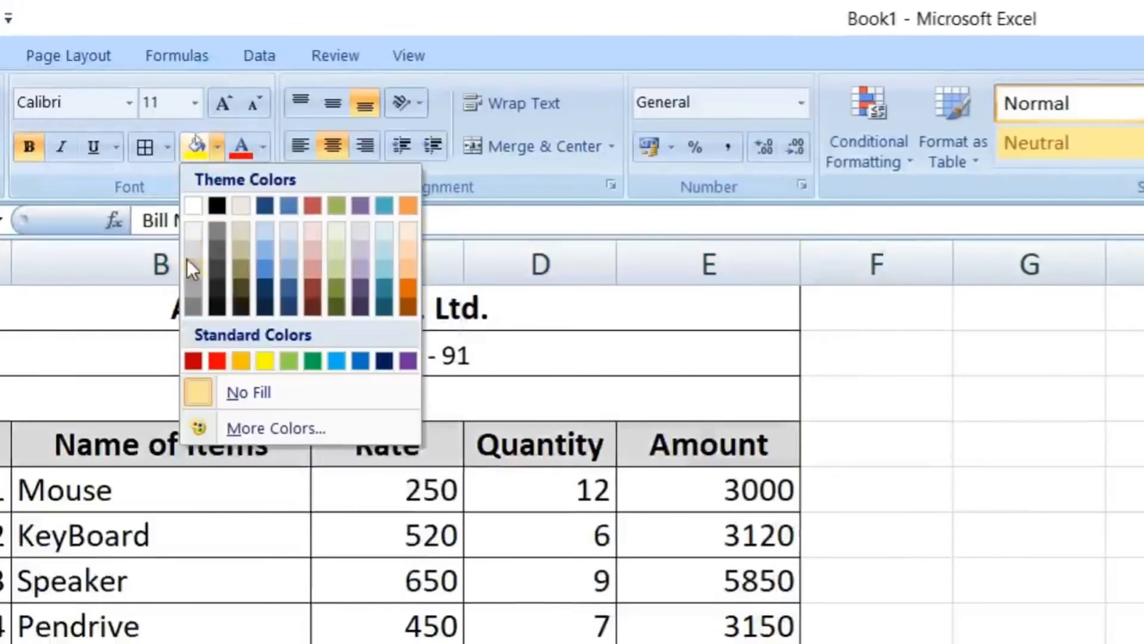
pyautogui.click(185, 284)
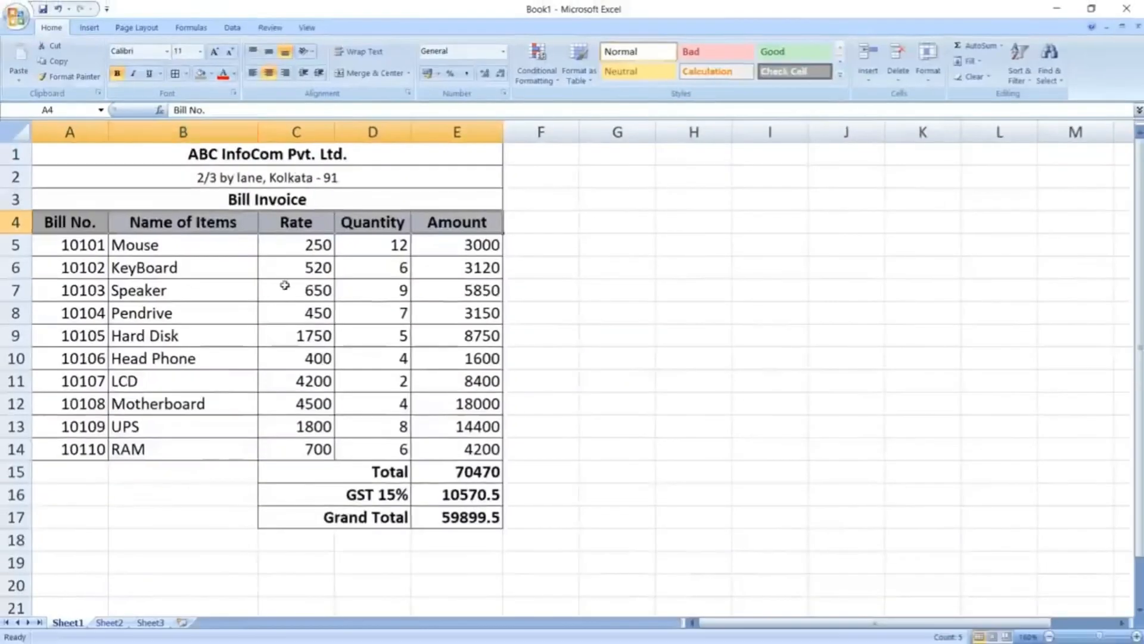
pyautogui.click(356, 573)
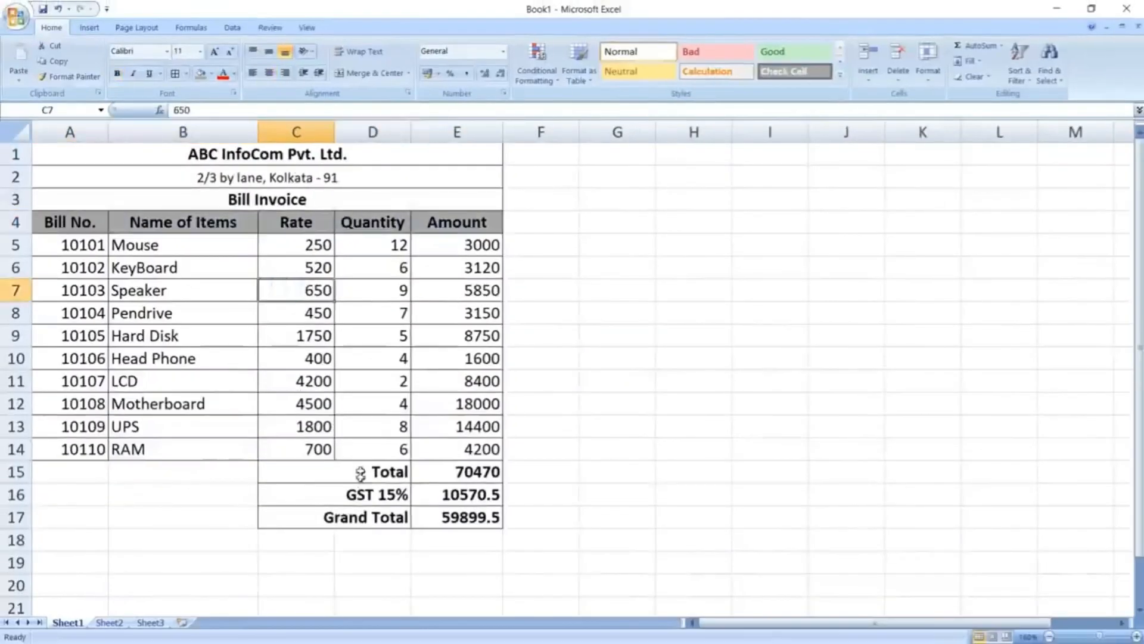
pyautogui.click(191, 420)
pyautogui.click(220, 477)
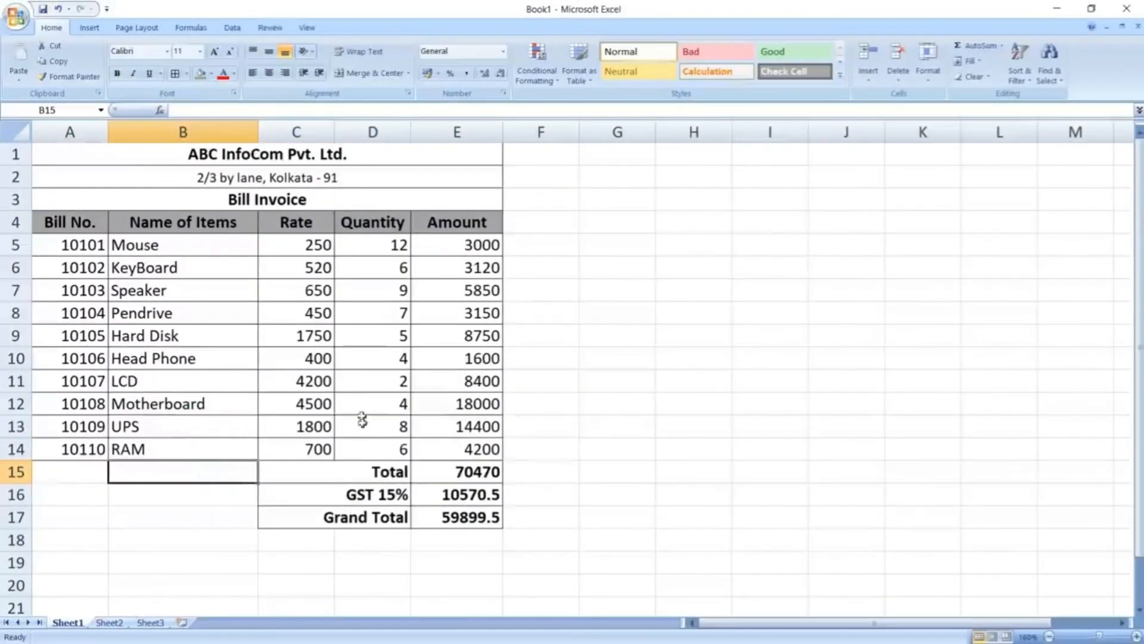